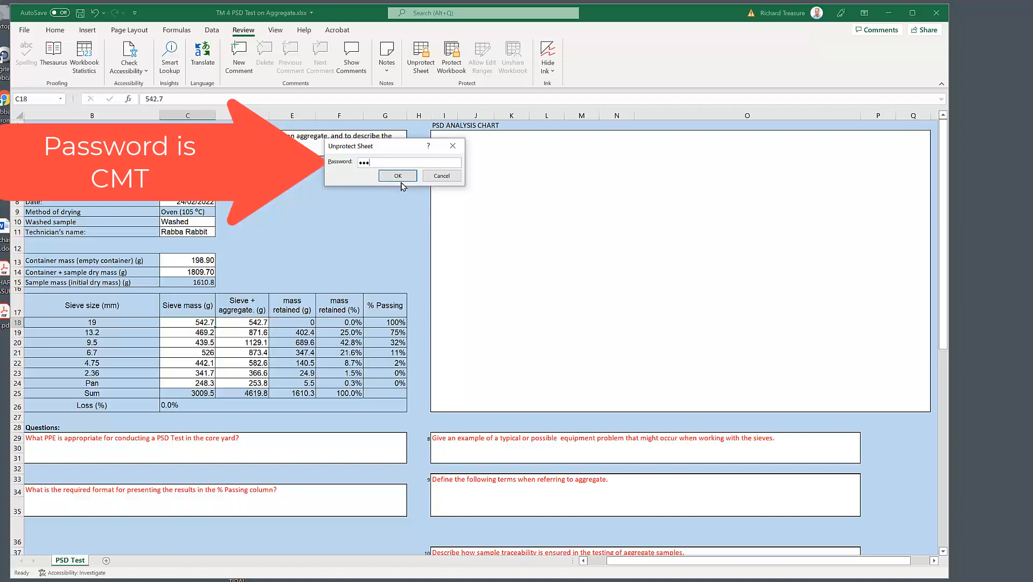
# Step: Unprotect the worksheet by submitting the sheet password already entered
pyautogui.click(400, 178)
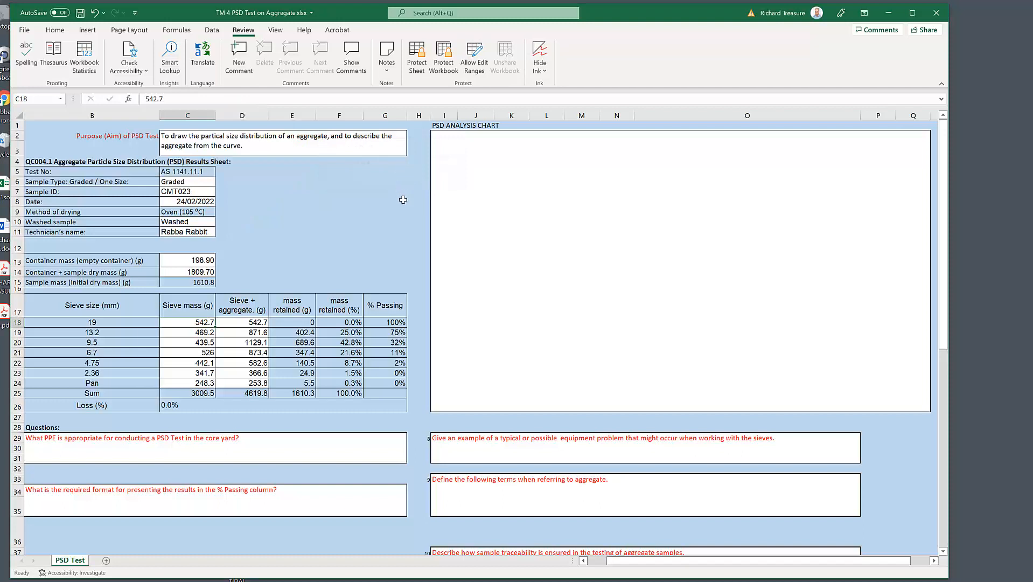
# Step: Start a list of ascending sieve sizes in the empty area with Pan in E5, 2.36 in E6 and 4.75 in E7
pyautogui.click(275, 173)
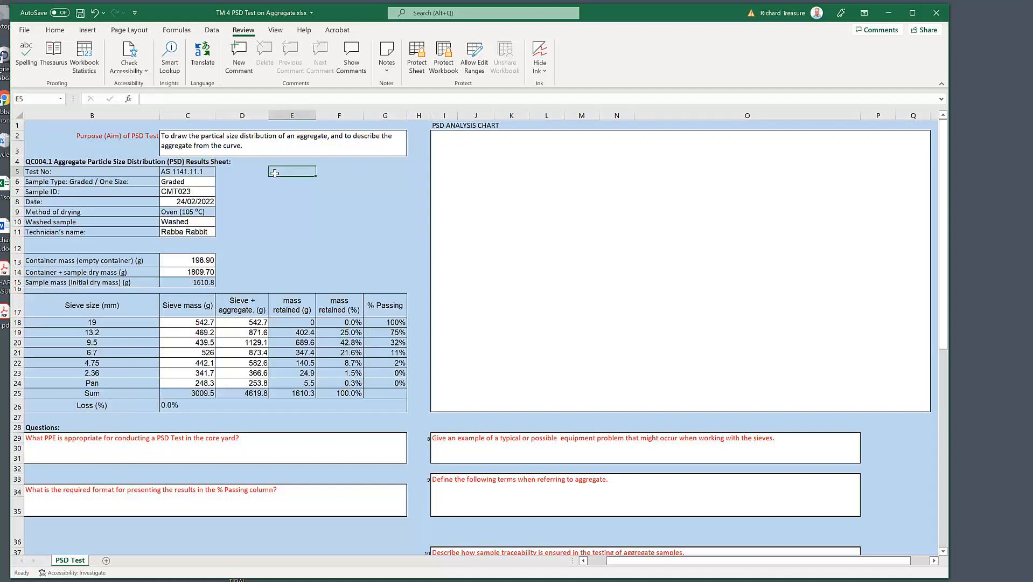
pyautogui.write('Pan')
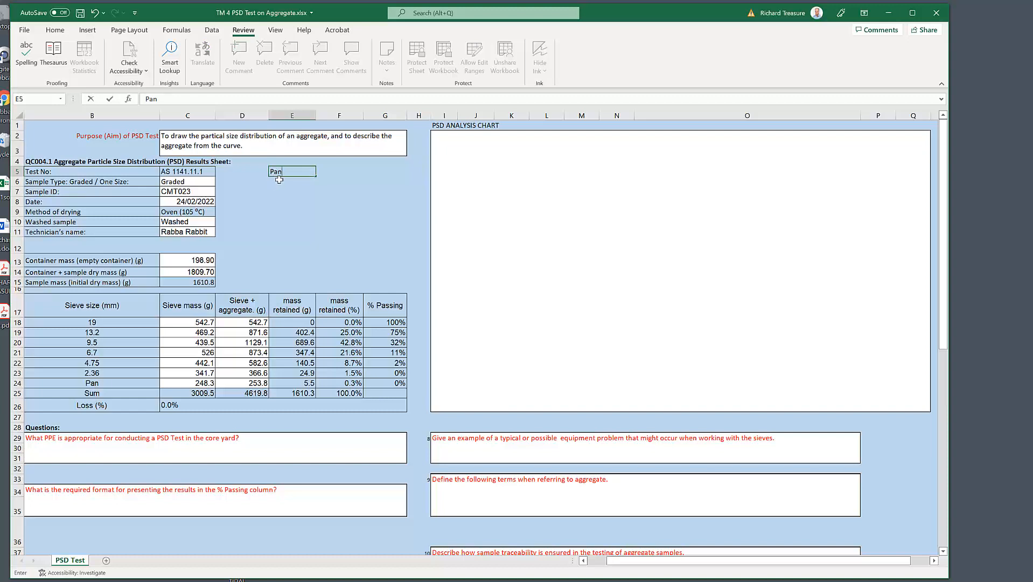
pyautogui.click(284, 188)
pyautogui.write('2.36')
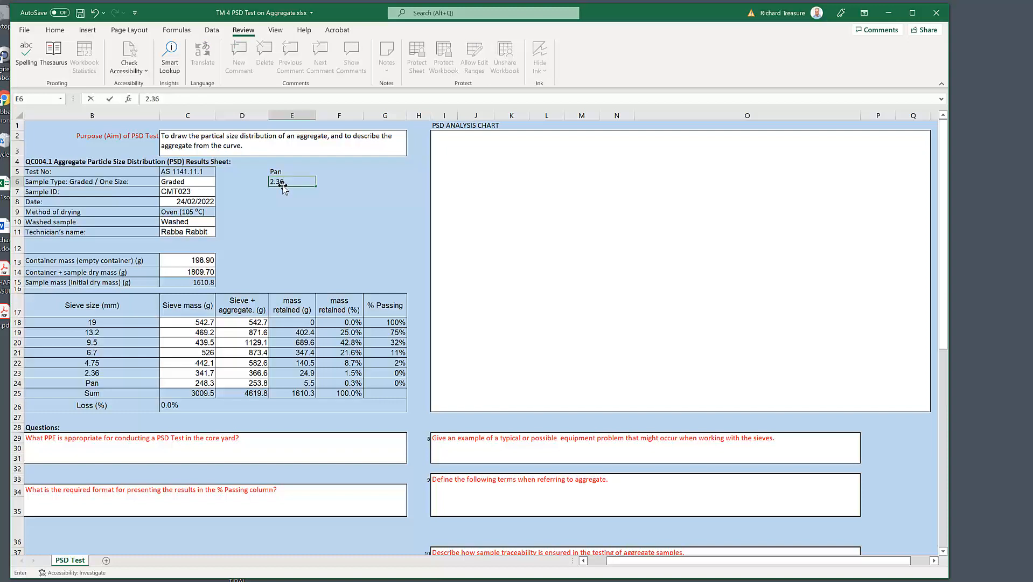
pyautogui.press('Return')
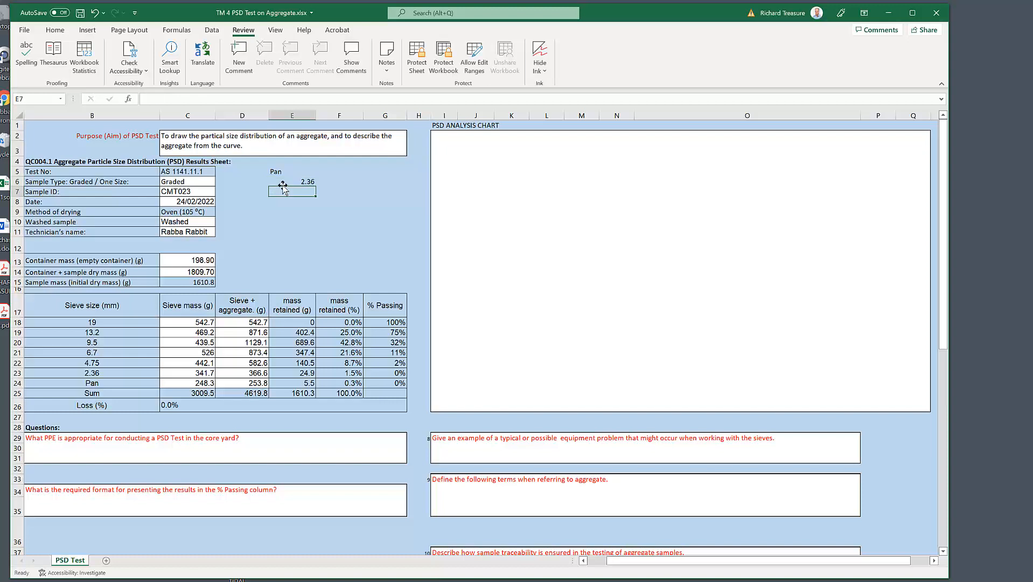
pyautogui.write('4')
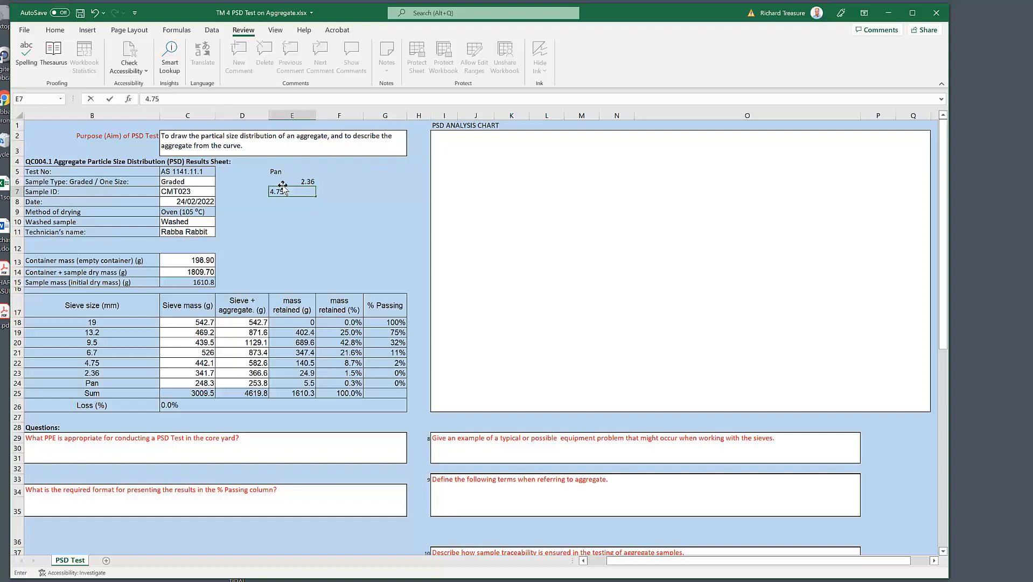
pyautogui.write('.75')
pyautogui.press('Return')
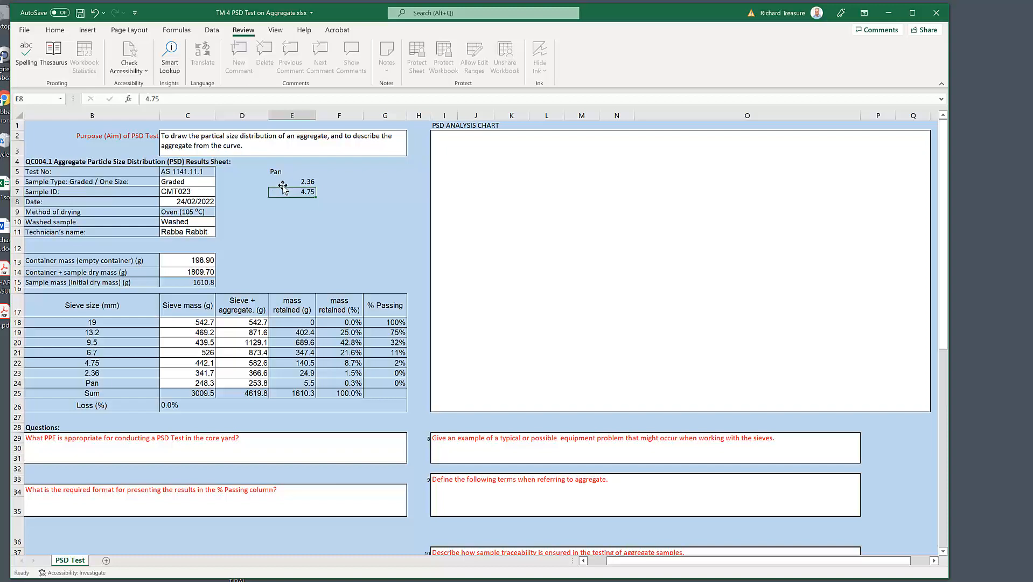
# Step: Complete the sieve size list with 6.7, 9.5, 13.2 and 19 in E8:E11
pyautogui.write('6')
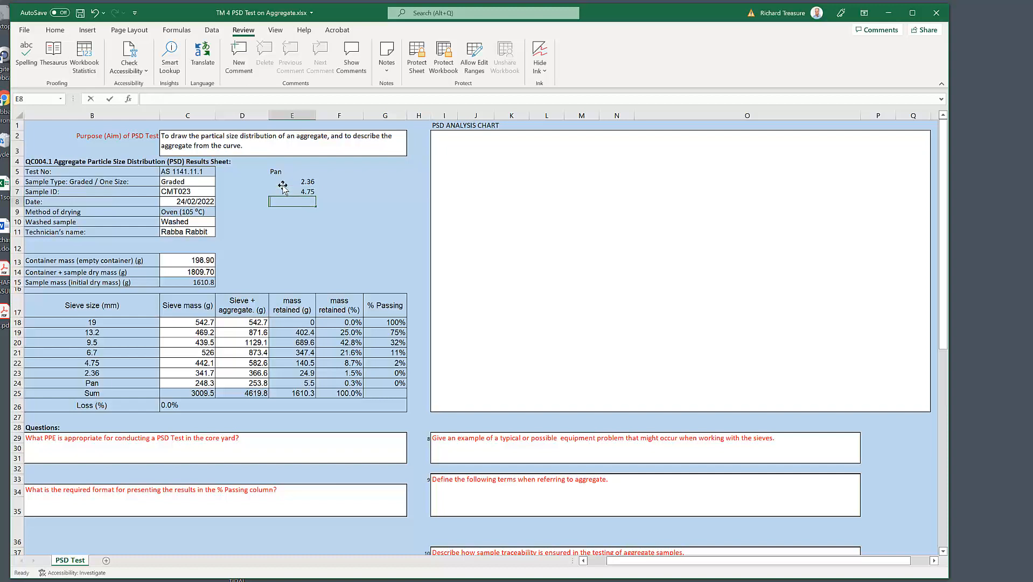
pyautogui.write('.7')
pyautogui.press('Return')
pyautogui.write('9.5')
pyautogui.press('Return')
pyautogui.write('13.2')
pyautogui.press('Return')
pyautogui.write('19')
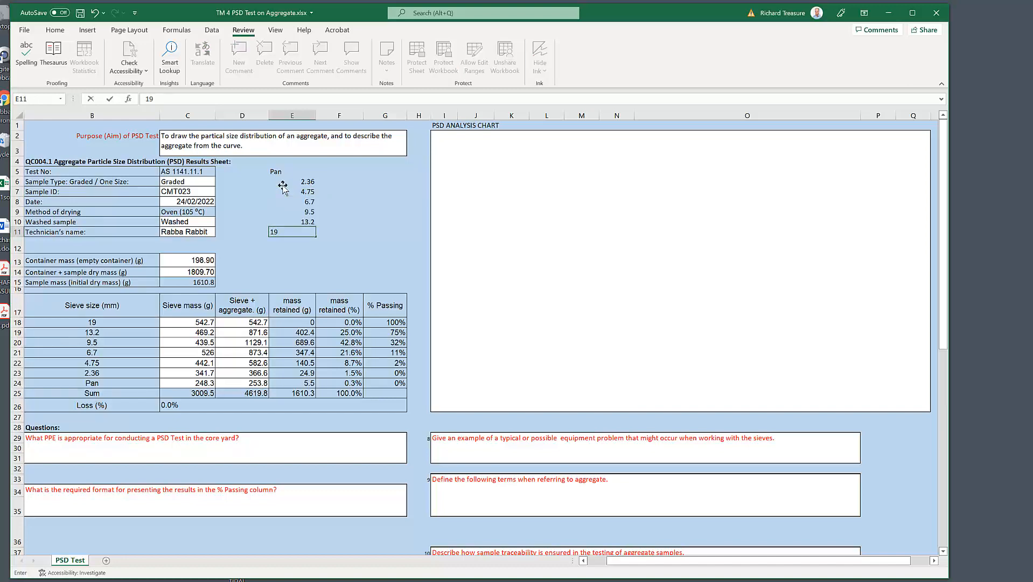
pyautogui.press('Return')
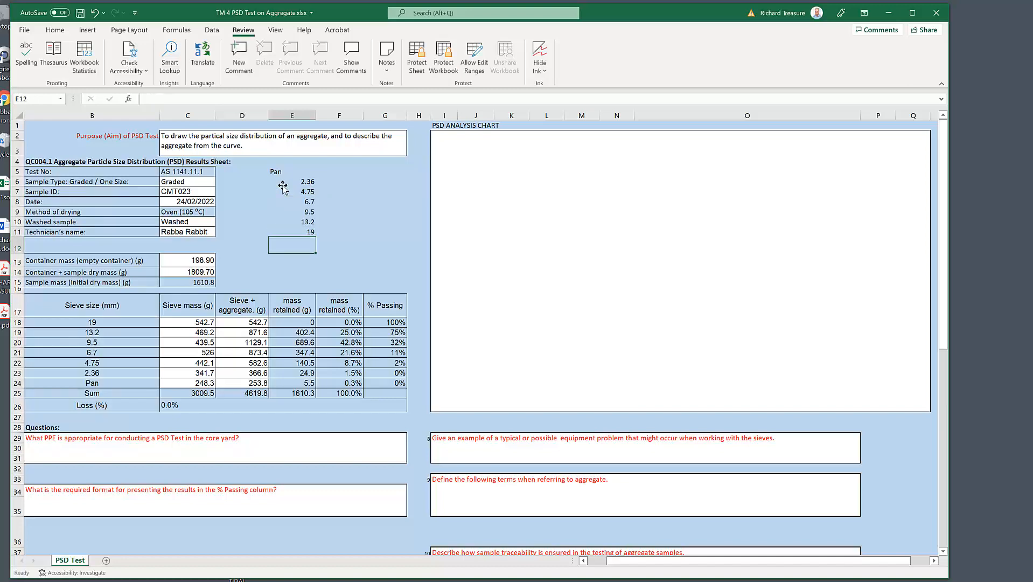
# Step: Add the headings "mass ret. (%)" and "% passing" in F4:G4, and link F5 to the pan's mass retained percentage with =F24
pyautogui.hscroll(3, 306, 218)
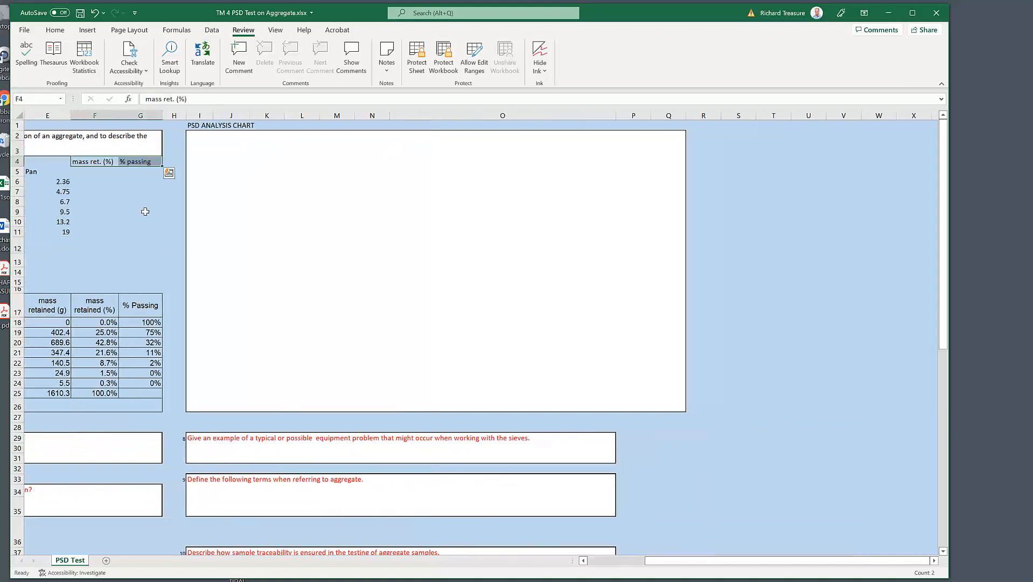
pyautogui.click(89, 173)
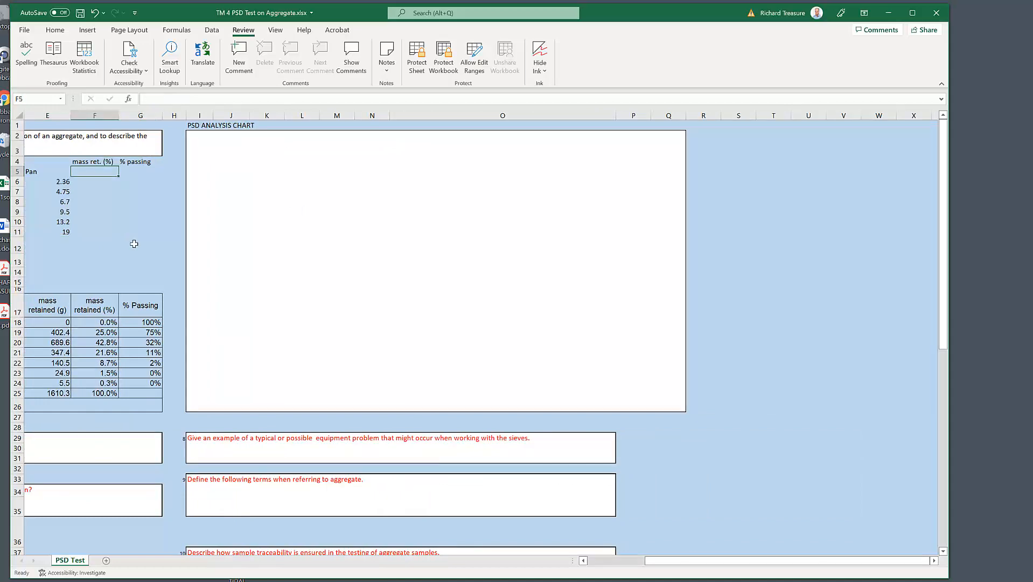
pyautogui.hscroll(-3, 134, 244)
pyautogui.write('=')
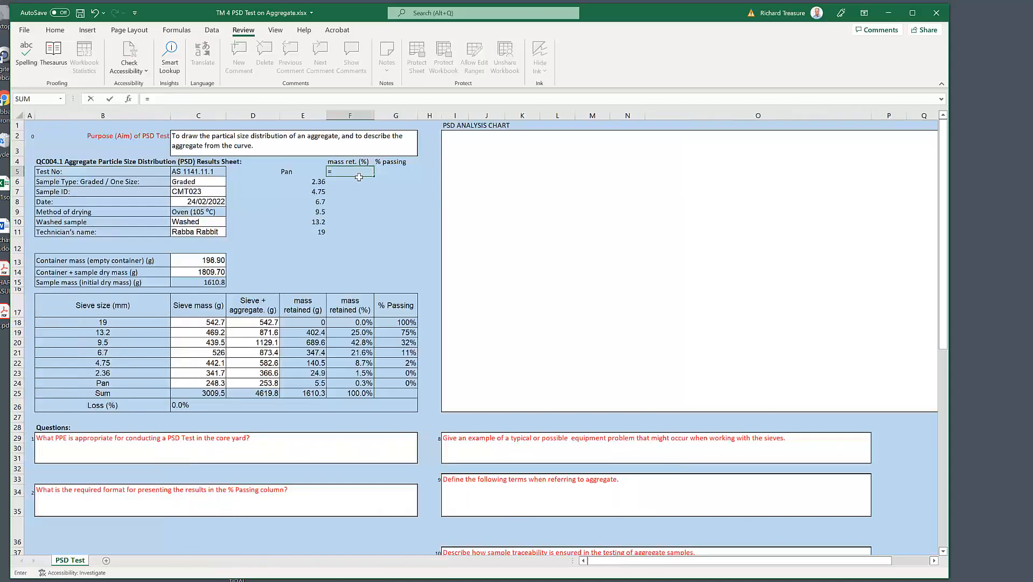
pyautogui.click(361, 384)
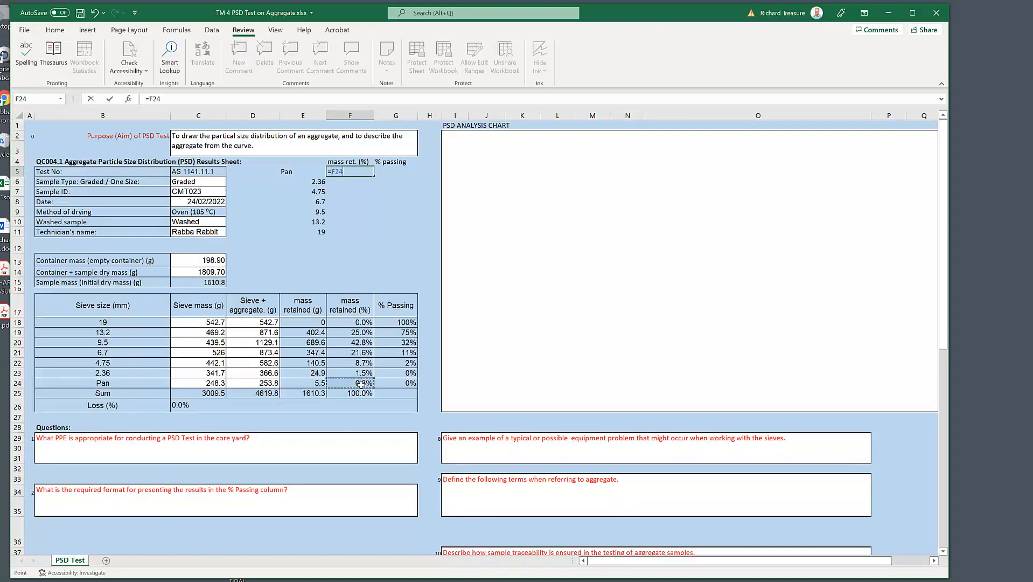
pyautogui.press('Return')
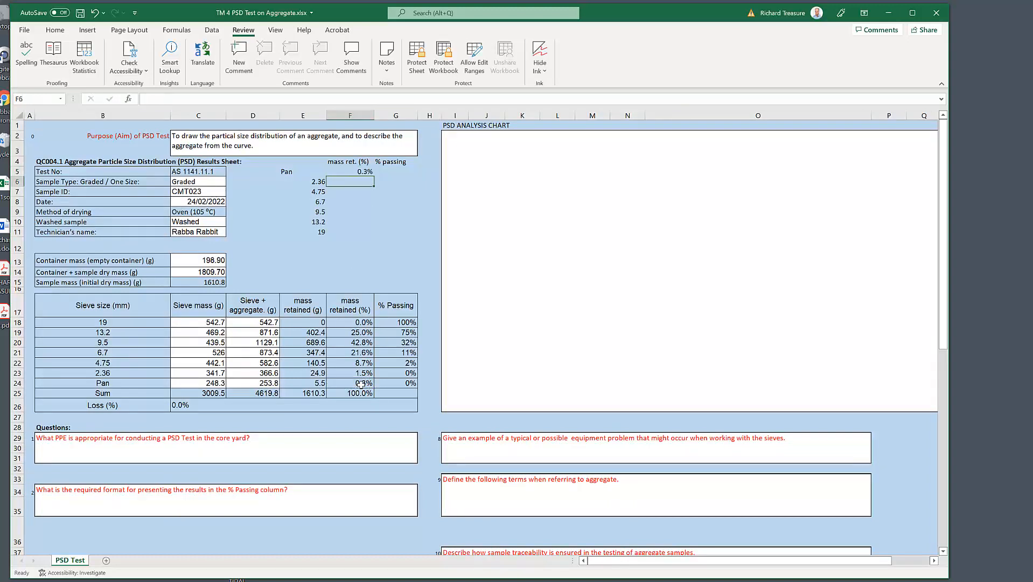
# Step: Link the 2.36 and 4.75 sieves' retained percentages from the results table, using =F23 in F6 and =F22 in F7
pyautogui.write('=')
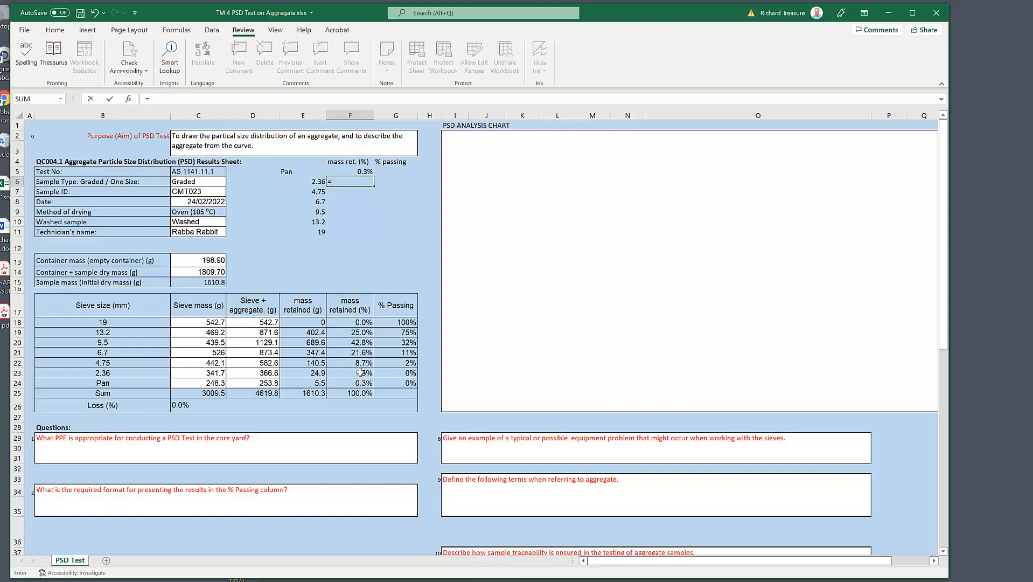
pyautogui.click(363, 373)
pyautogui.press('Return')
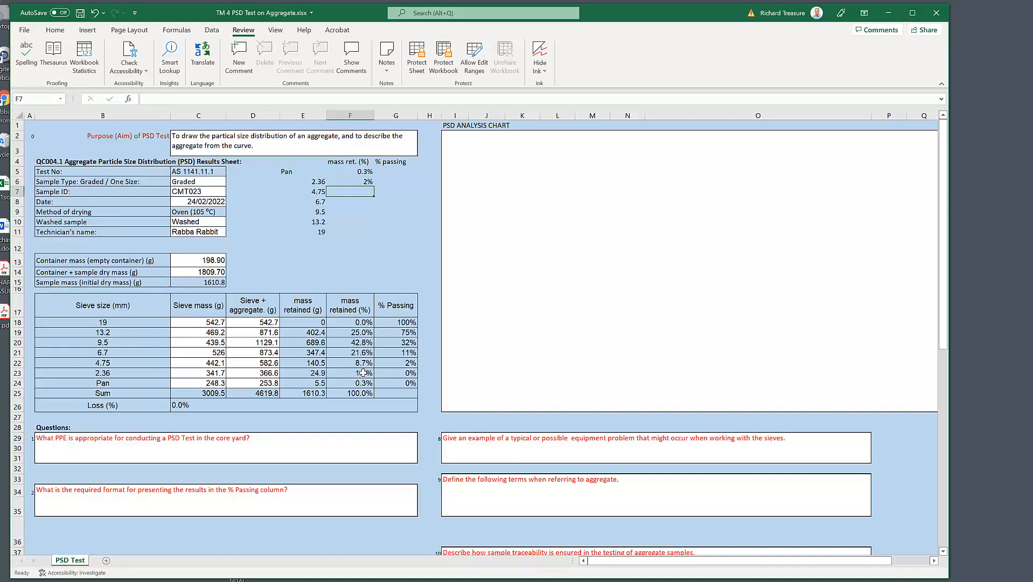
pyautogui.write('=')
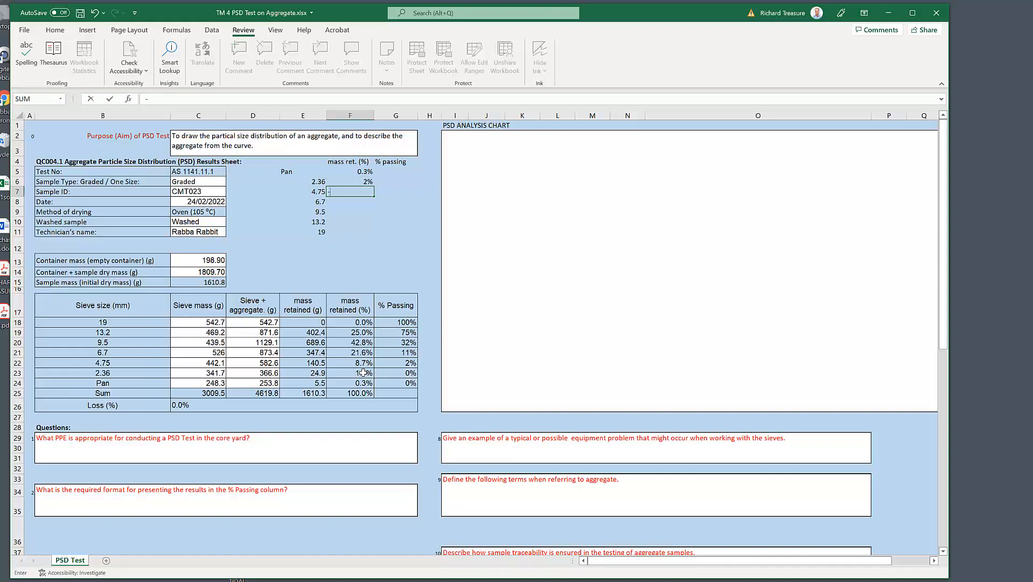
pyautogui.press('BackSpace')
pyautogui.write('=')
pyautogui.click(364, 362)
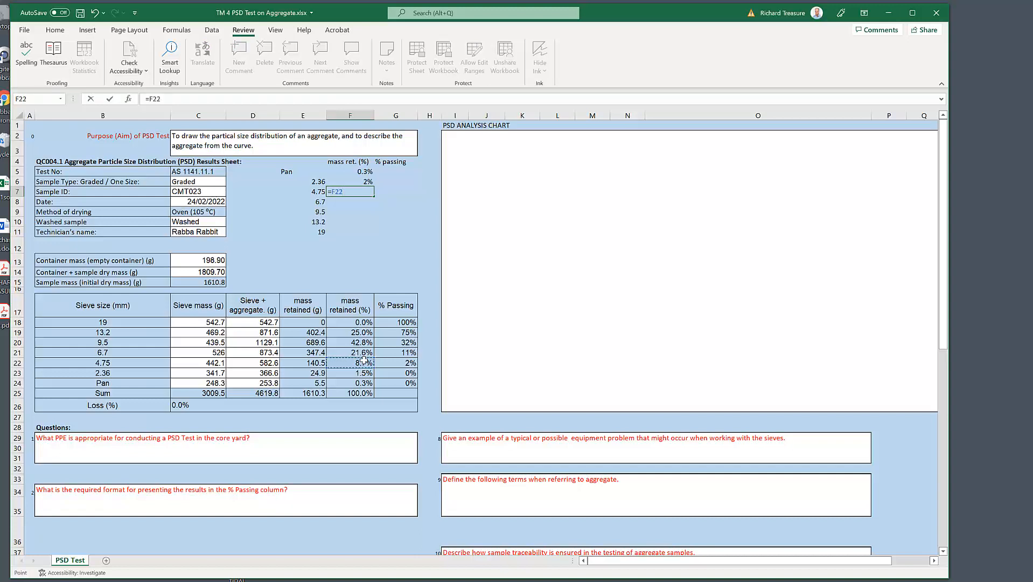
pyautogui.press('Return')
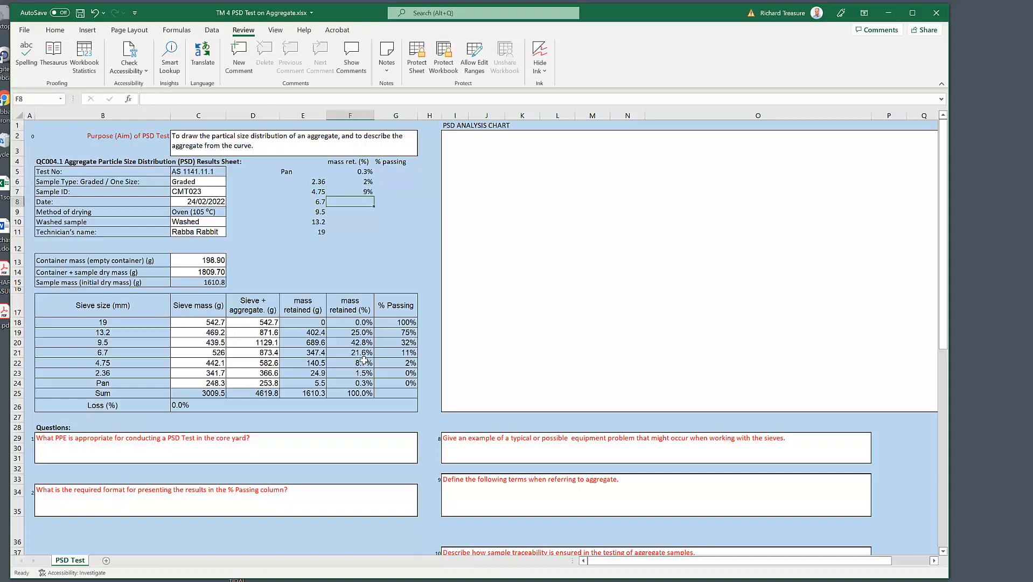
# Step: Link the 6.7 and 9.5 sieves' retained percentages from the results table, using =F21 in F8 and =F20 in F9
pyautogui.write('=')
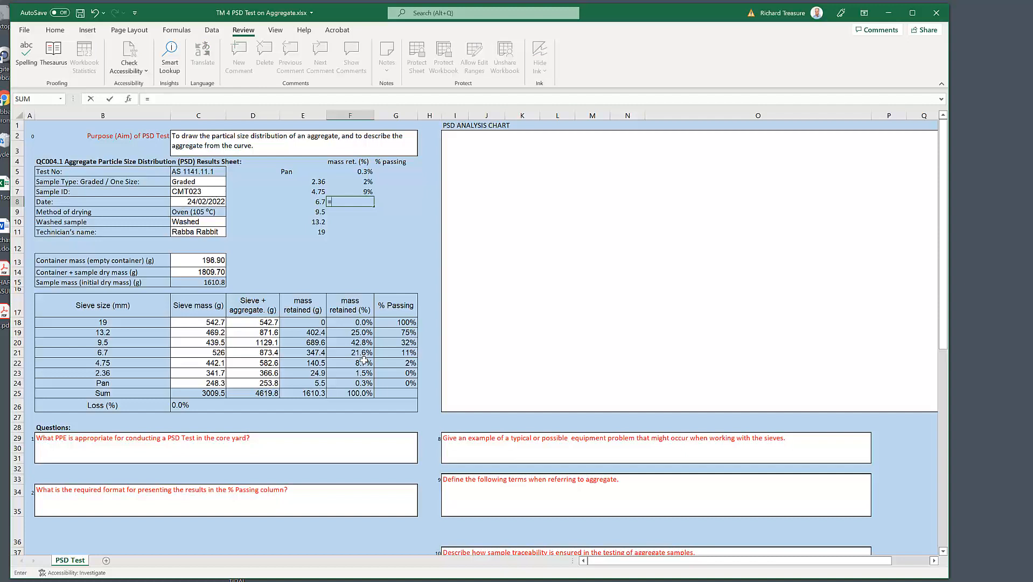
pyautogui.click(364, 354)
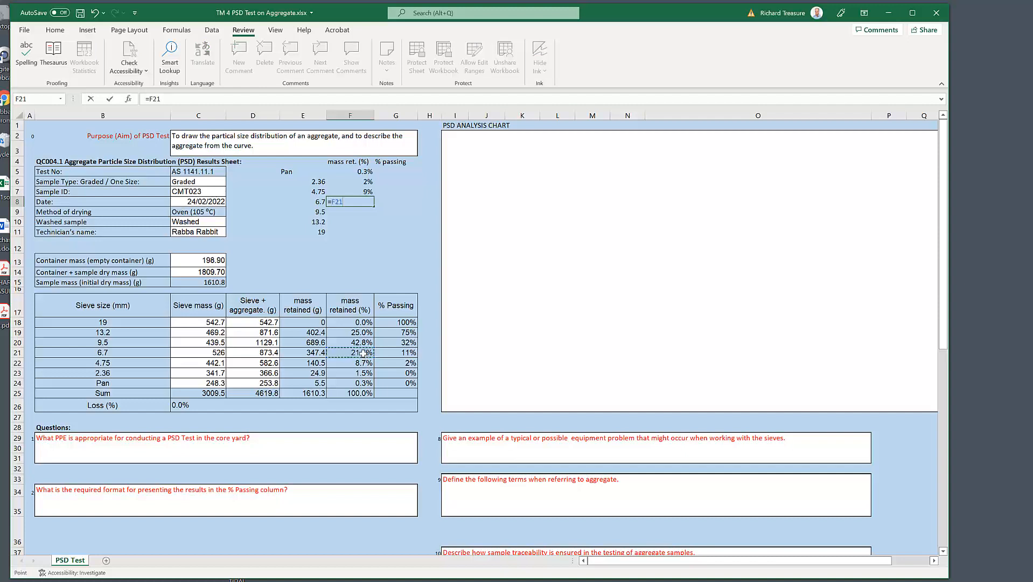
pyautogui.press('Return')
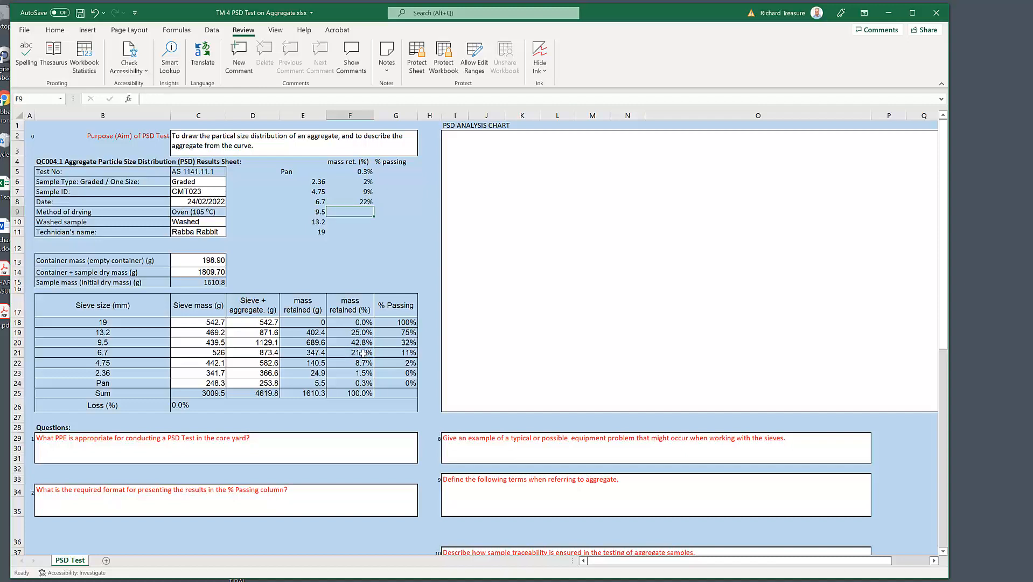
pyautogui.write('=')
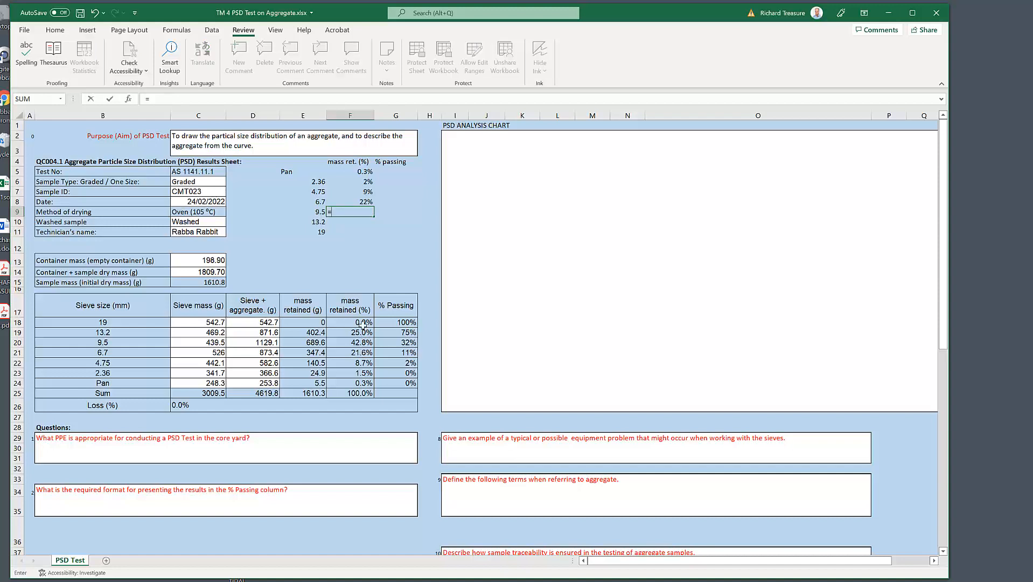
pyautogui.click(366, 343)
pyautogui.press('Return')
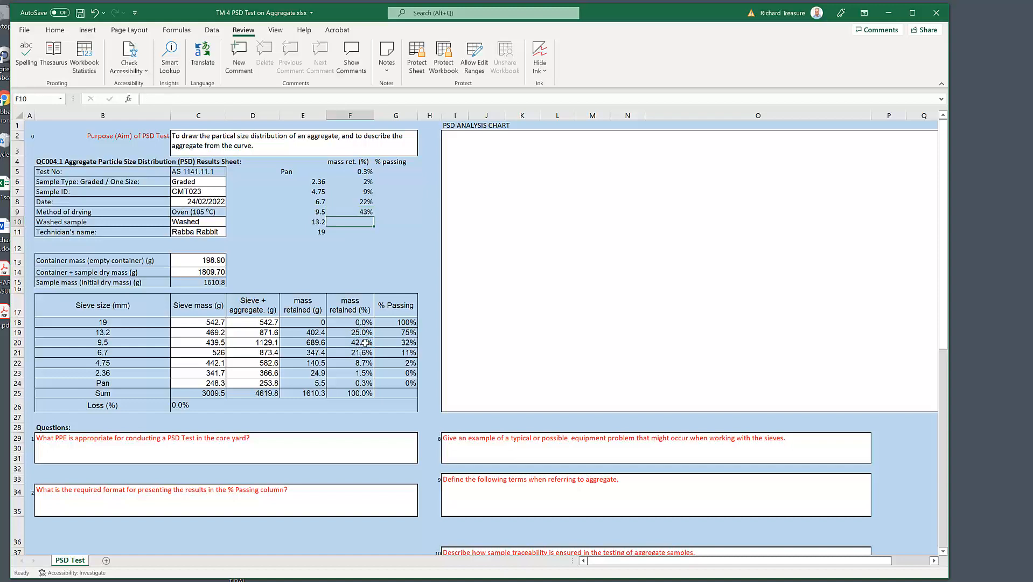
# Step: Link the 13.2 and 19 sieves' retained percentages from the results table, using =F19 in F10 and =F18 in F11
pyautogui.write('=')
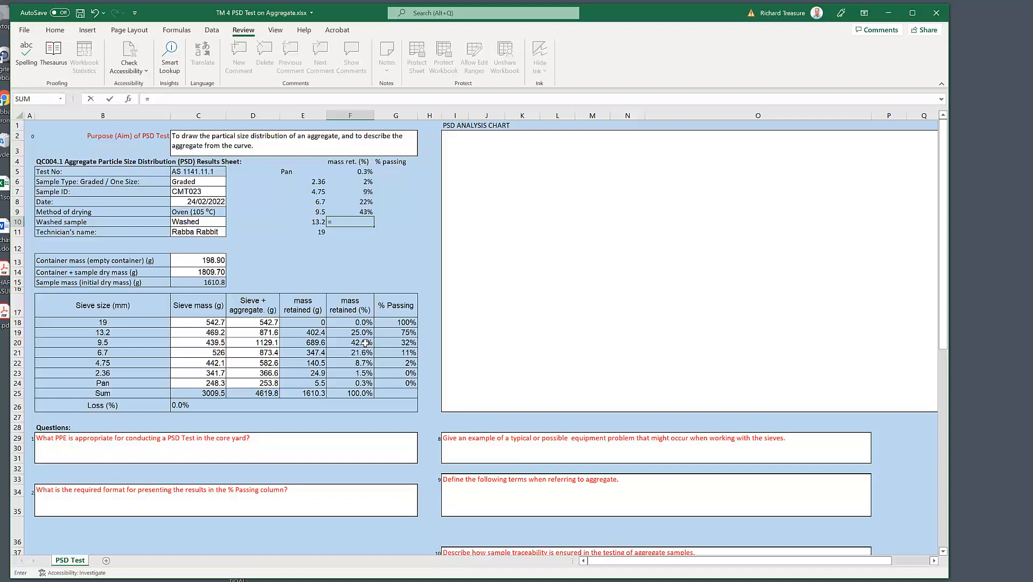
pyautogui.click(369, 331)
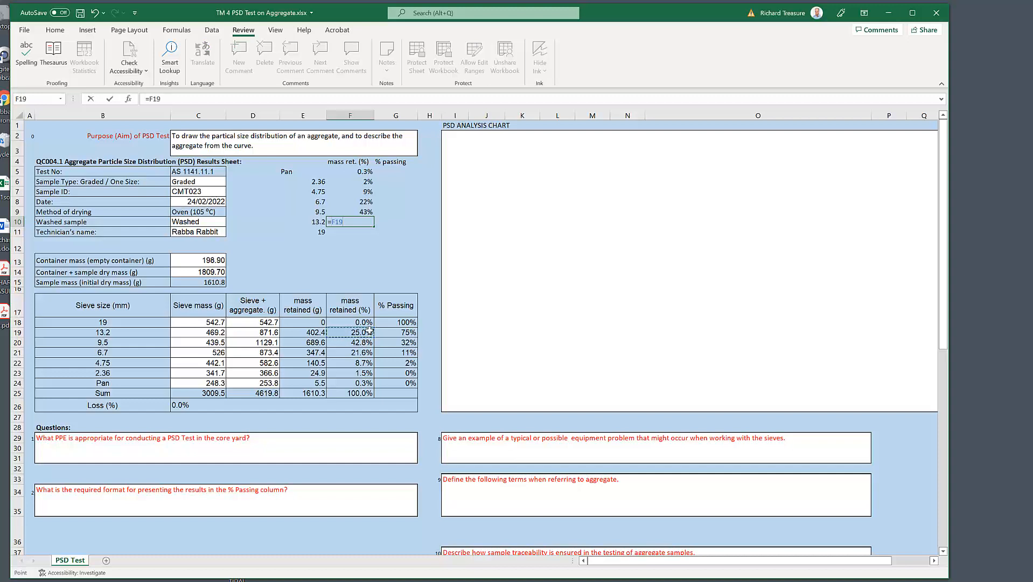
pyautogui.press('Return')
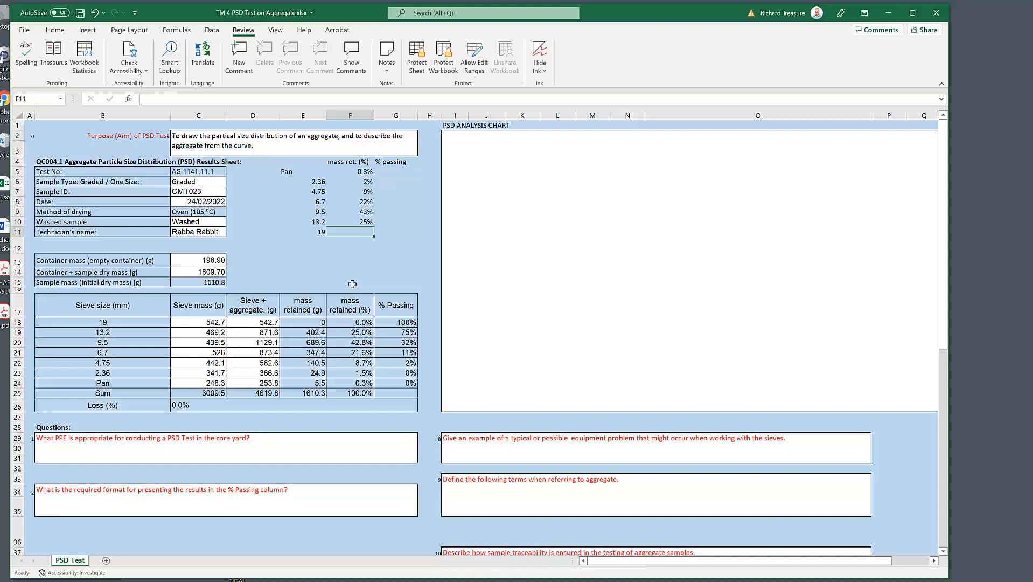
pyautogui.write('=')
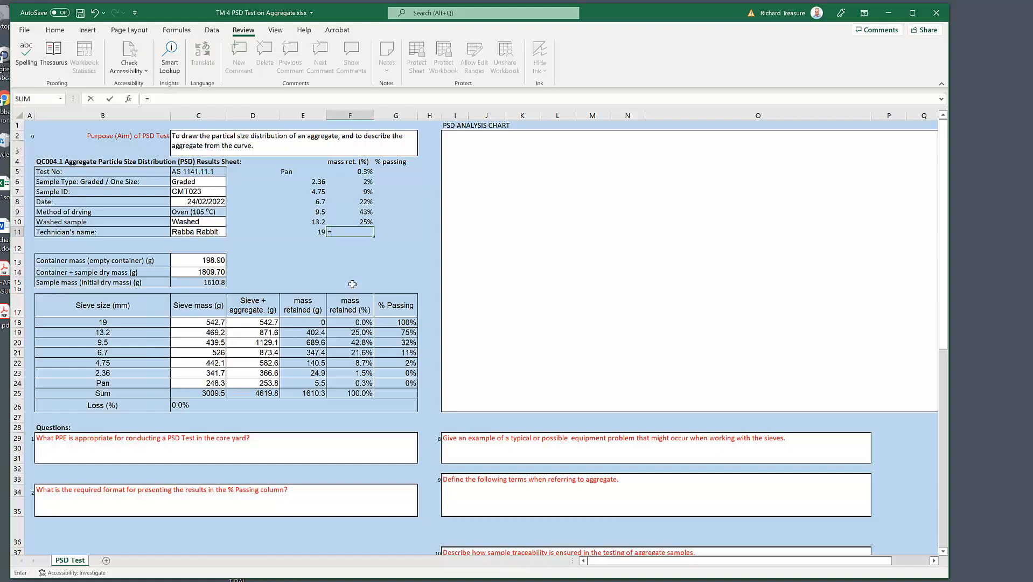
pyautogui.click(364, 322)
pyautogui.hotkey('ctrl', 'Return')
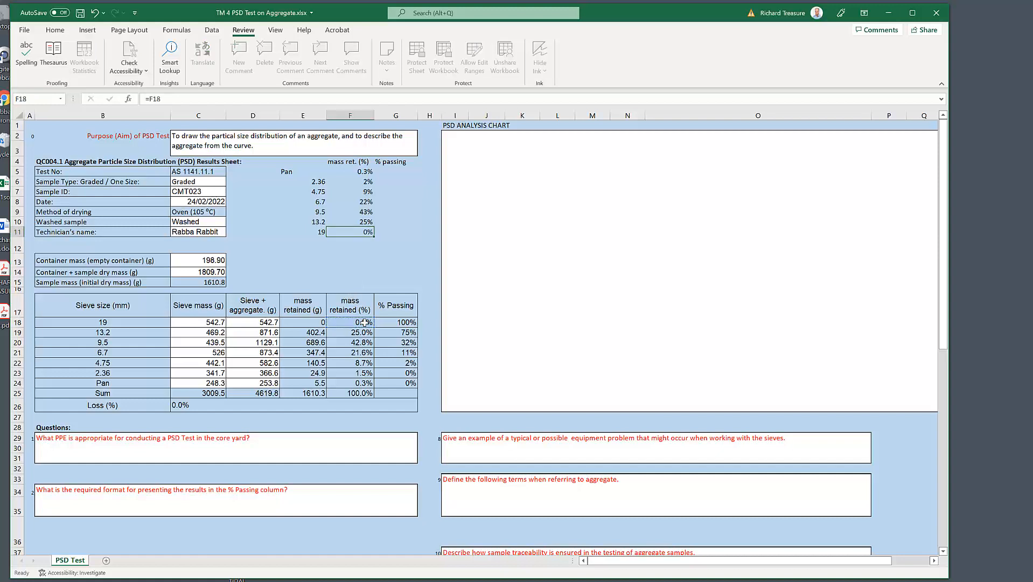
# Step: Link the pan's and 2.36 sieve's passing percentages from the results table, using =G24 in G5 and =G23 in G6
pyautogui.click(397, 174)
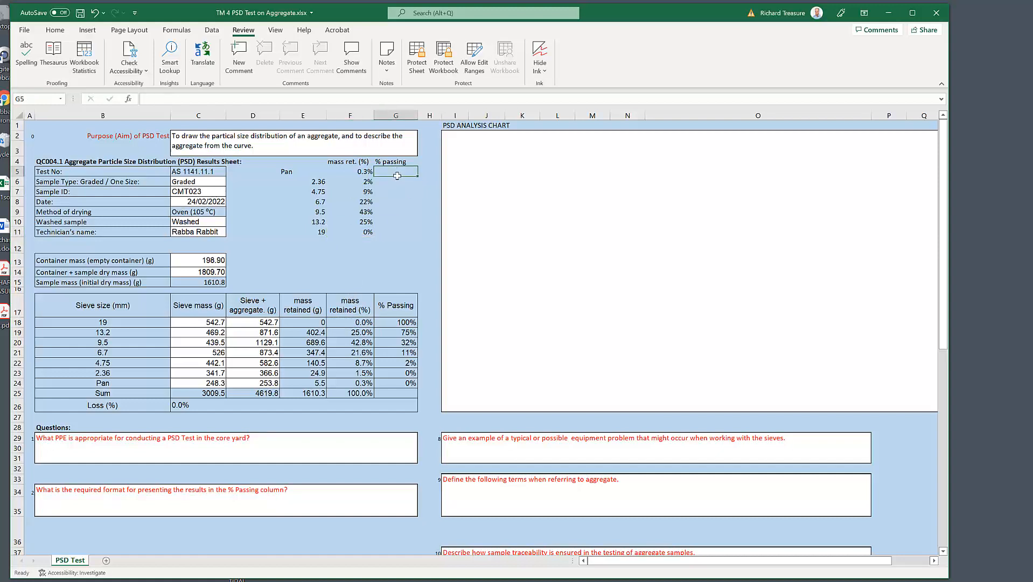
pyautogui.write('=')
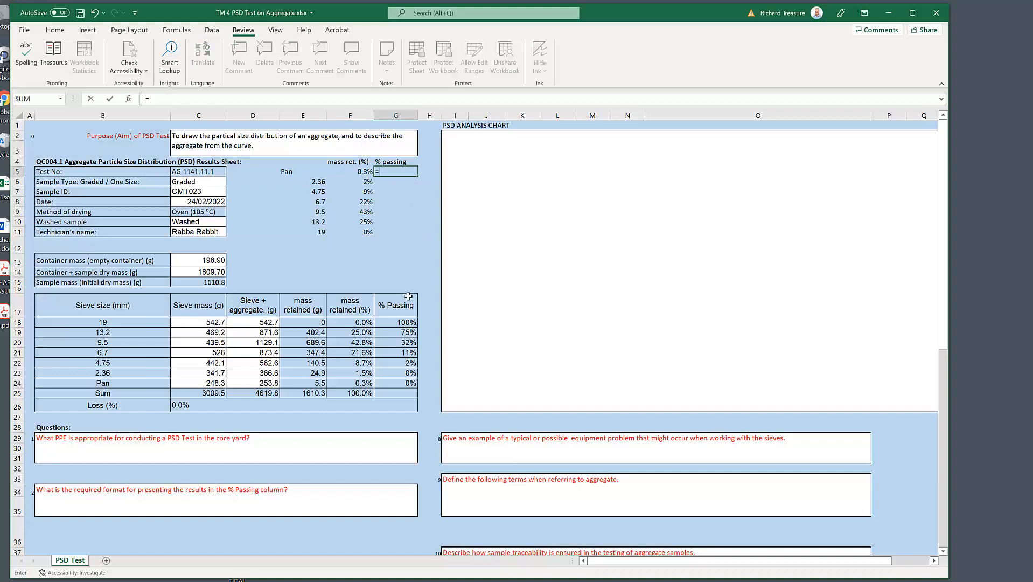
pyautogui.click(412, 383)
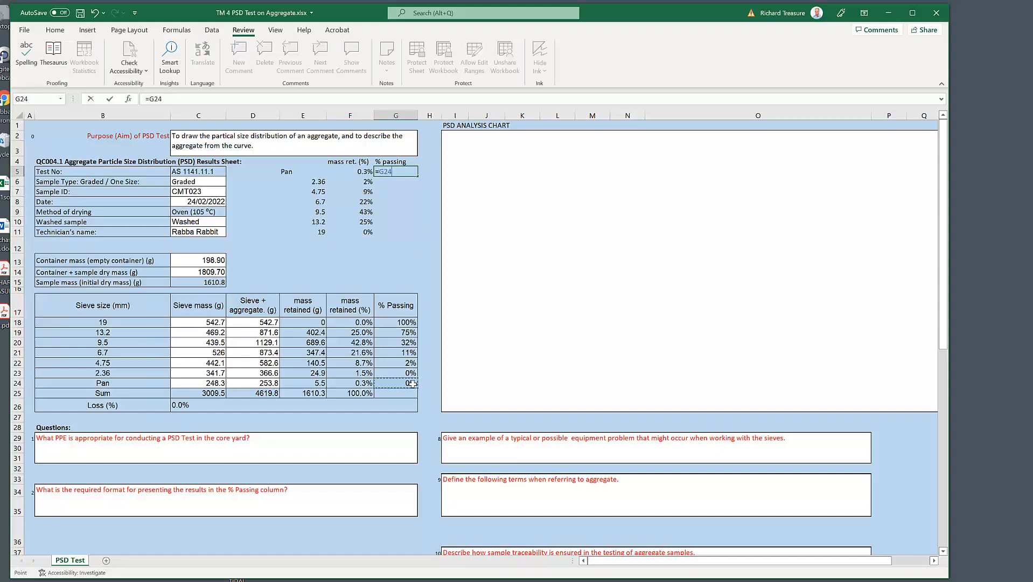
pyautogui.press('Return')
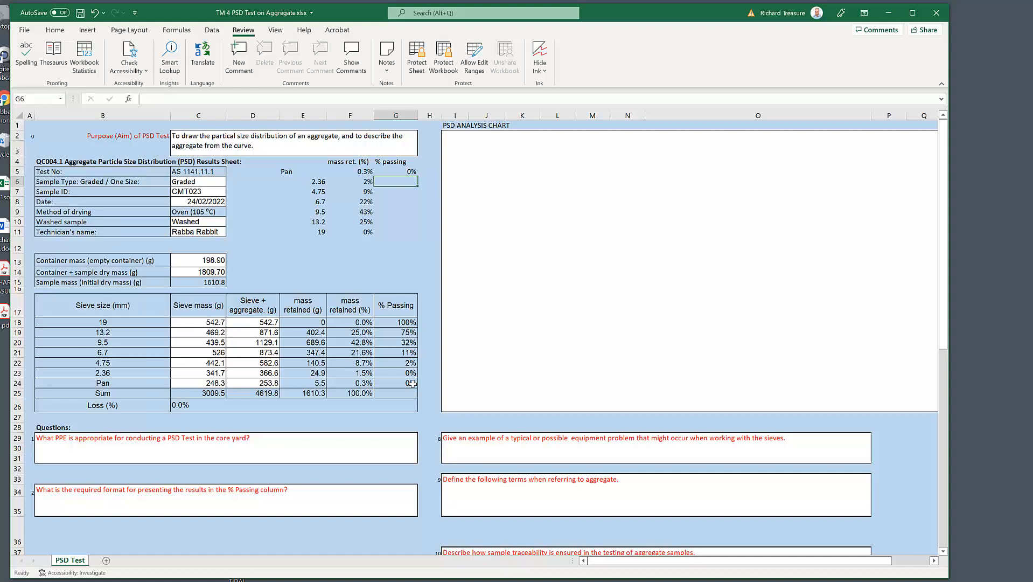
pyautogui.write('=')
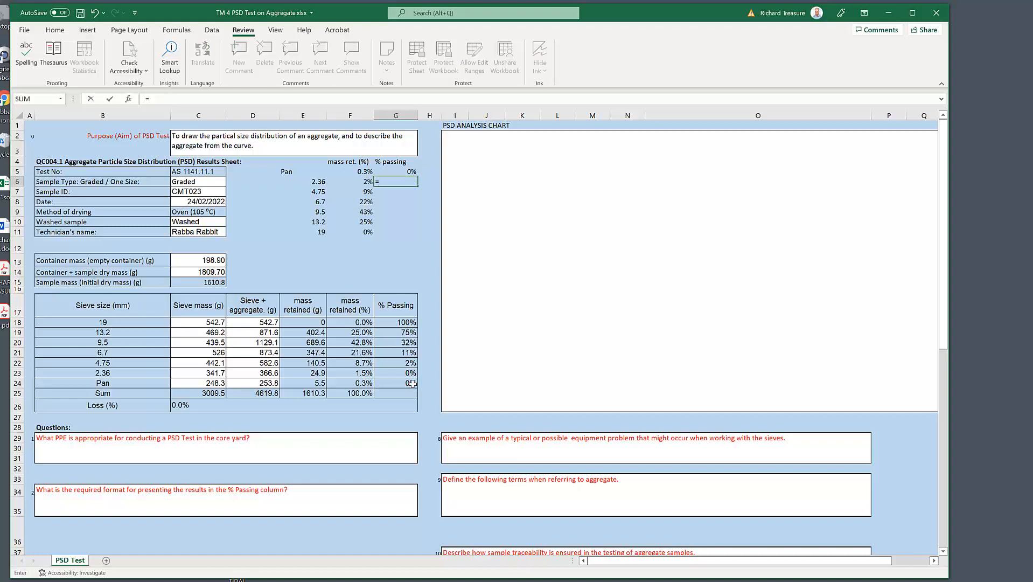
pyautogui.click(415, 372)
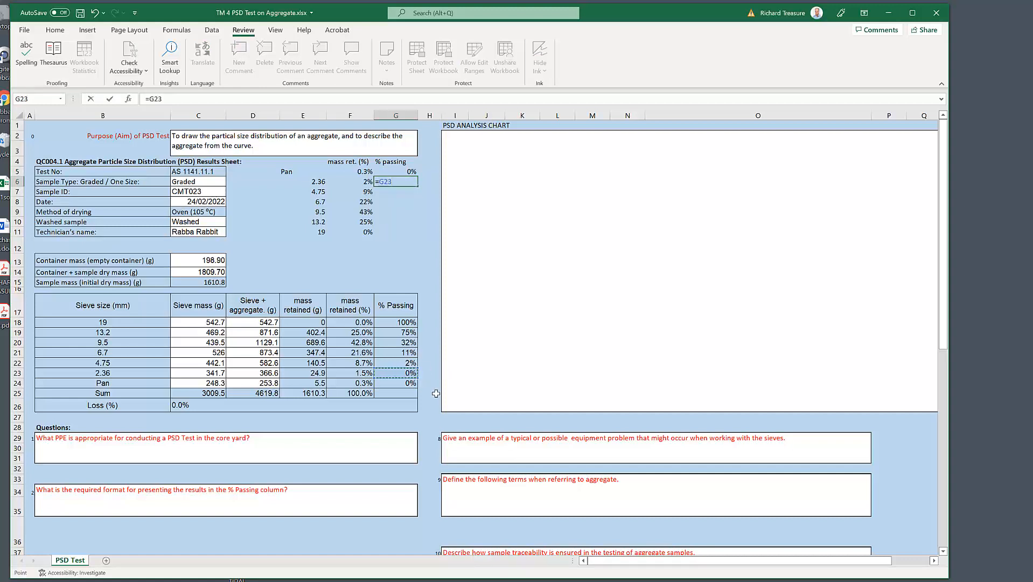
pyautogui.press('Return')
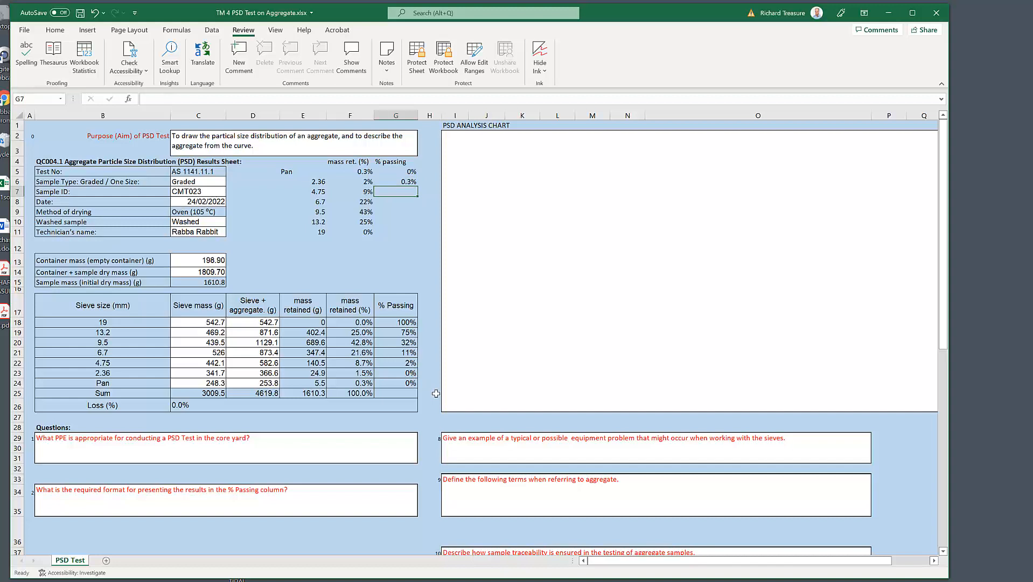
# Step: Link the 4.75 and 6.7 sieves' passing percentages from the results table, using =G22 in G7 and =G21 in G8
pyautogui.write('=')
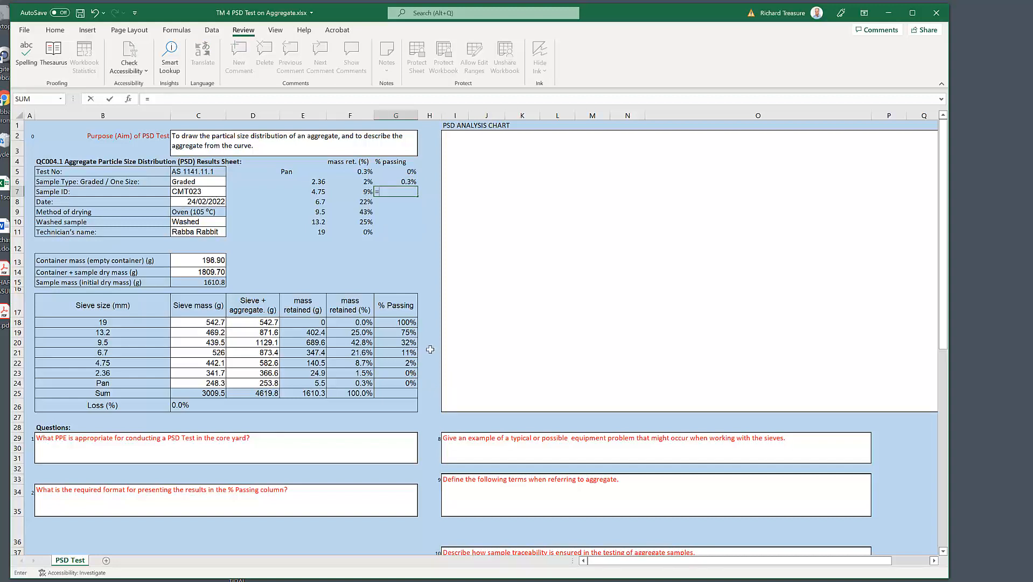
pyautogui.click(404, 365)
pyautogui.press('Return')
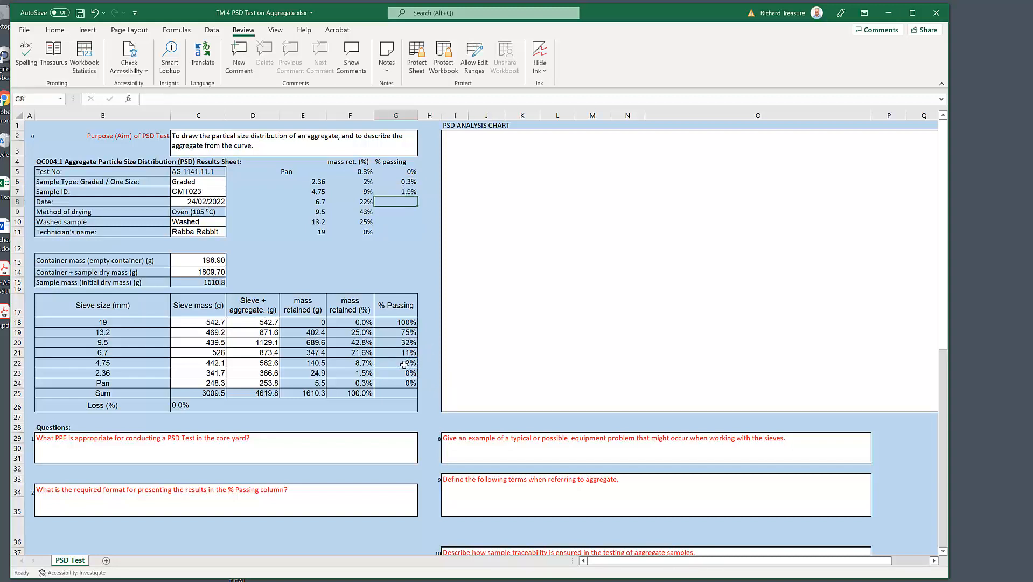
pyautogui.write('=')
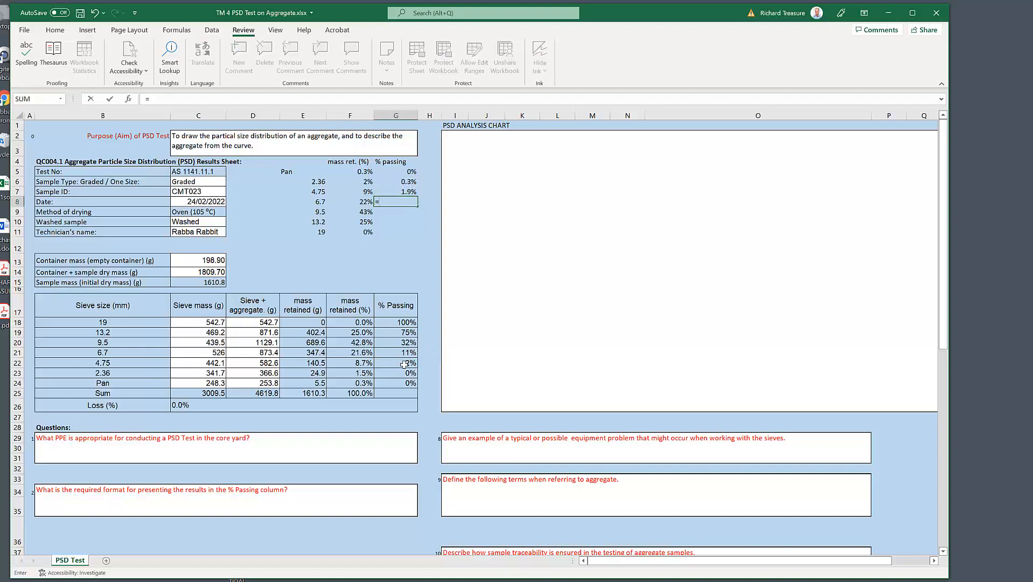
pyautogui.click(410, 352)
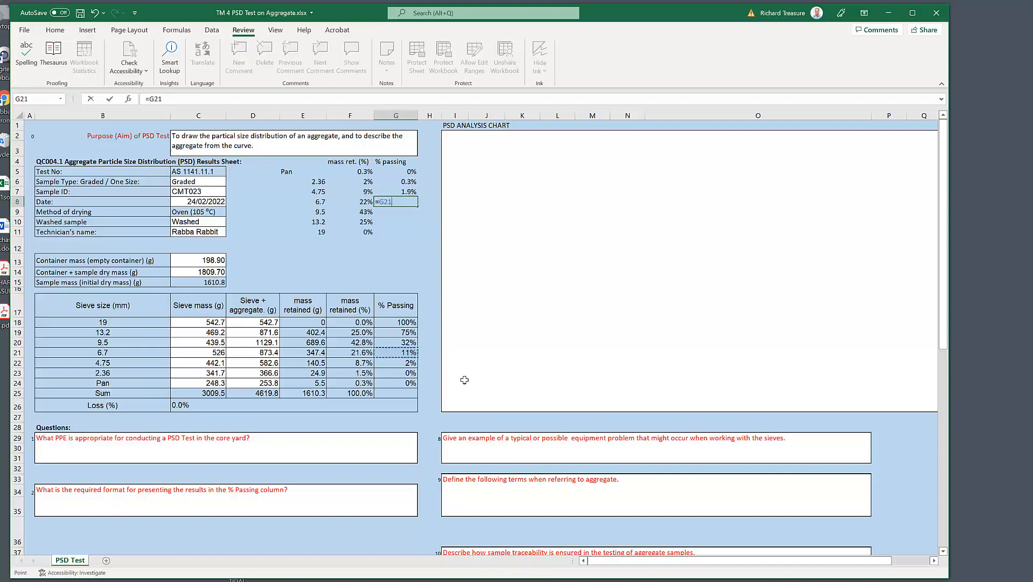
pyautogui.press('Return')
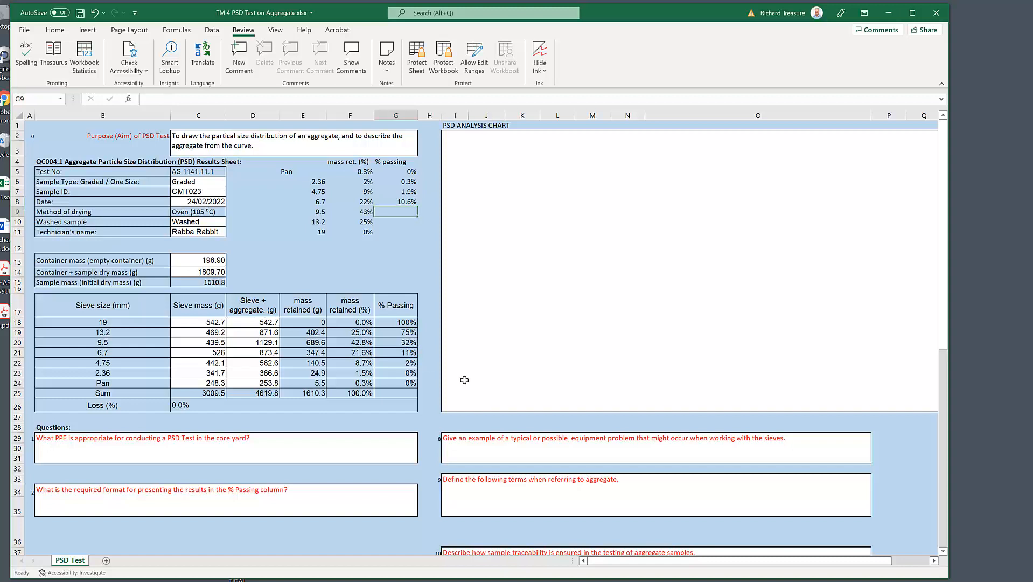
# Step: Link the 9.5, 13.2 and 19 sieves' passing percentages, using =G20 in G9, =G19 in G10 and =G18 in G11
pyautogui.write('=')
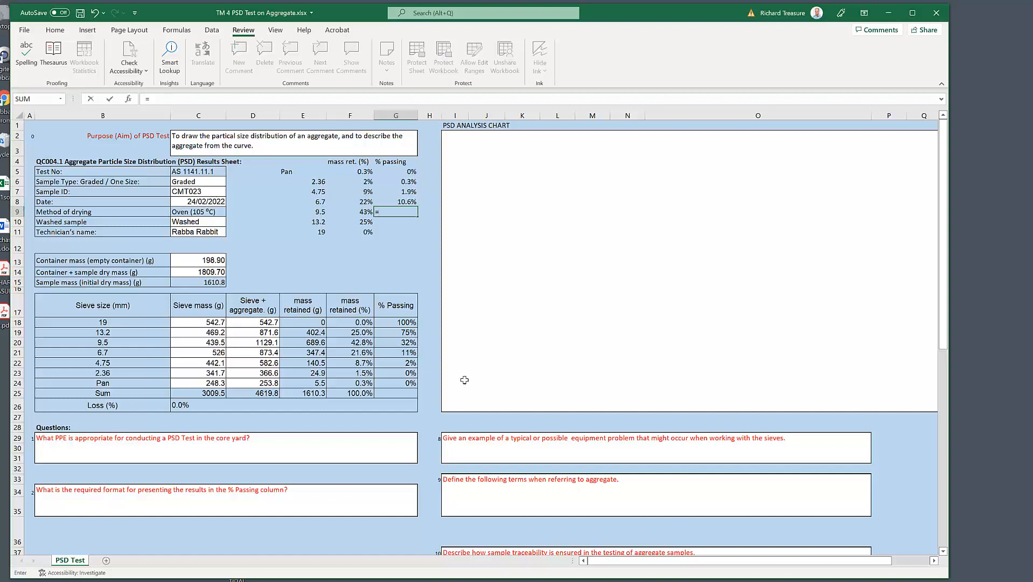
pyautogui.click(415, 342)
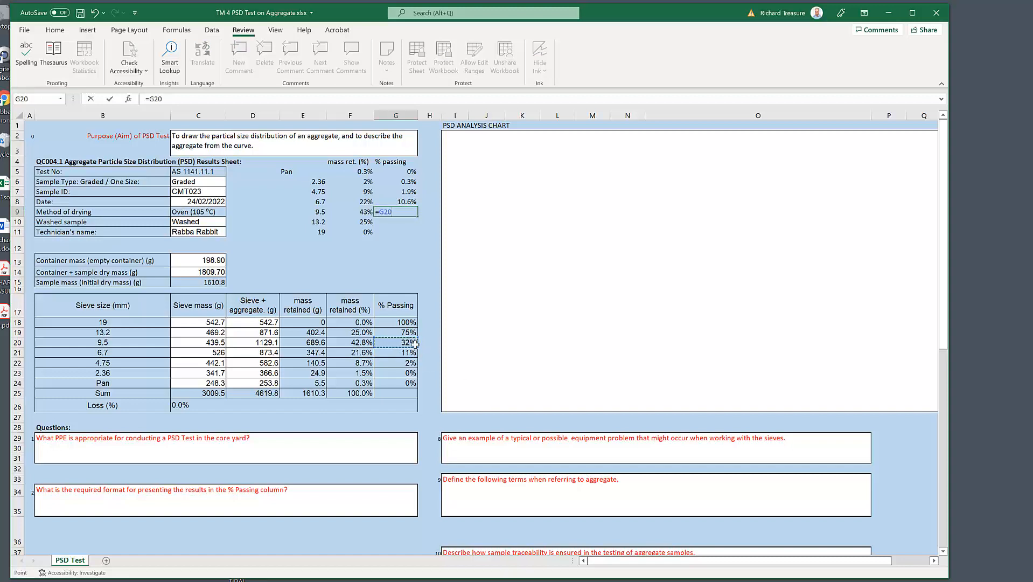
pyautogui.press('Return')
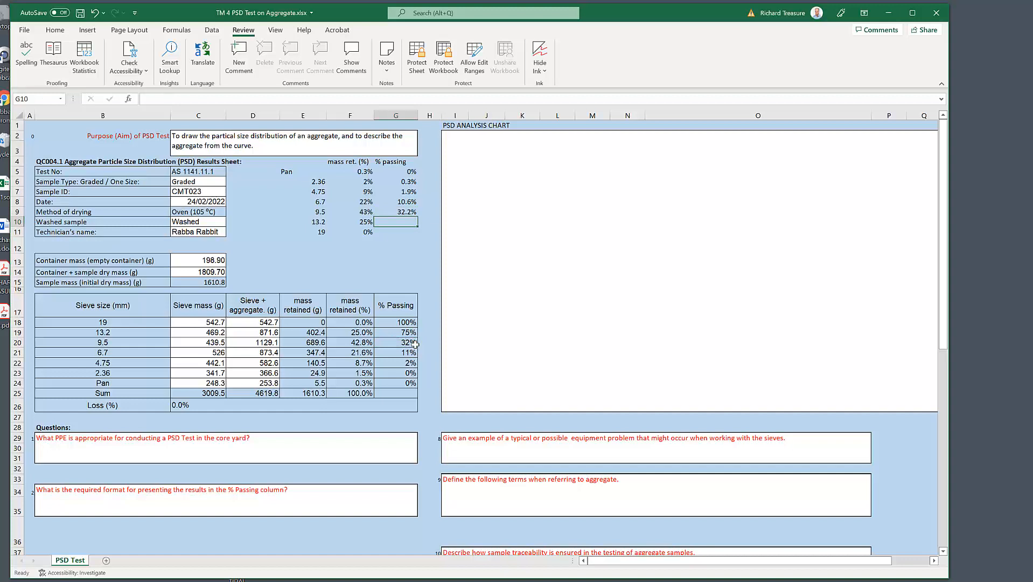
pyautogui.write('=')
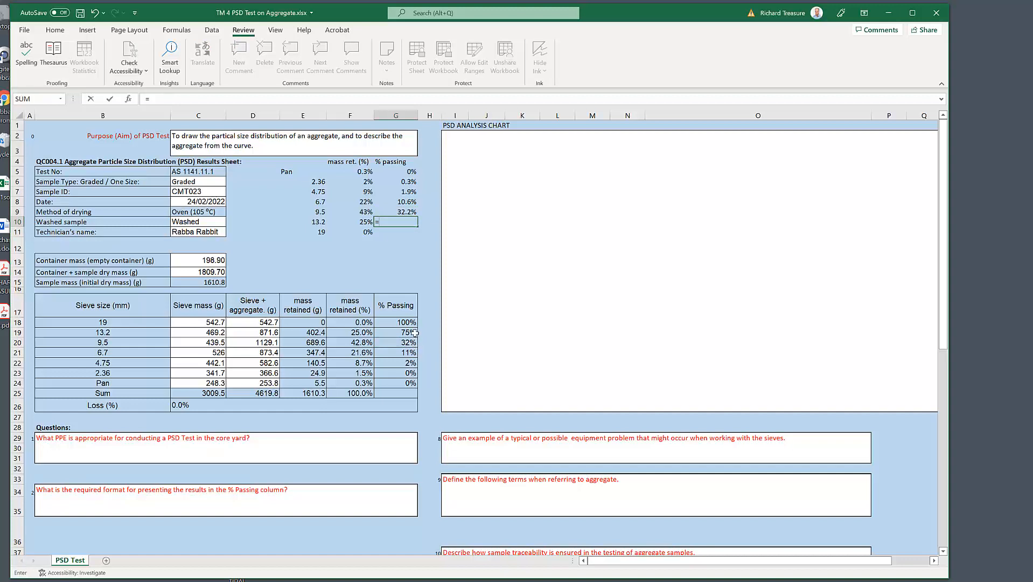
pyautogui.click(413, 333)
pyautogui.press('Return')
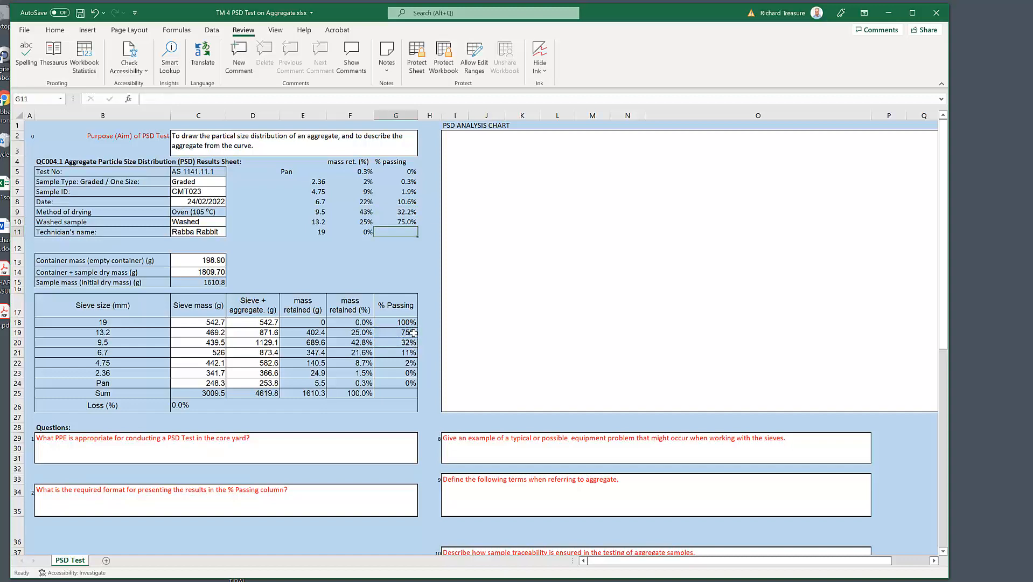
pyautogui.write('=')
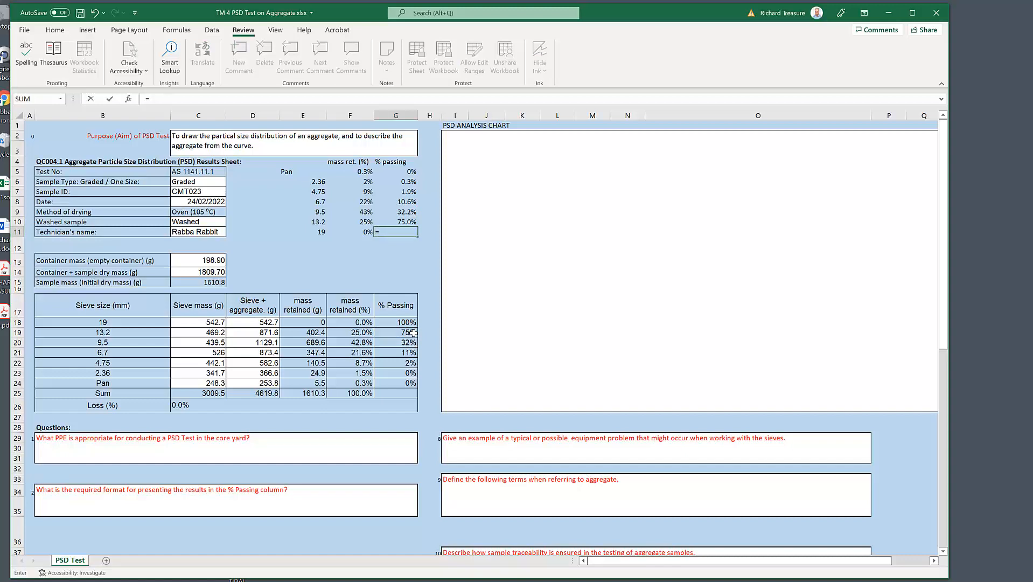
pyautogui.click(410, 323)
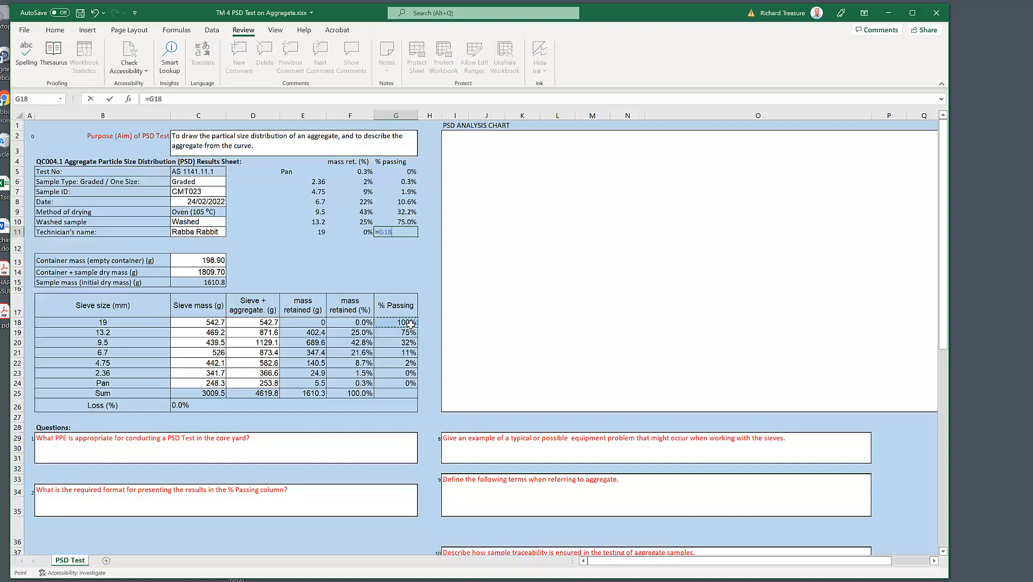
pyautogui.press('Return')
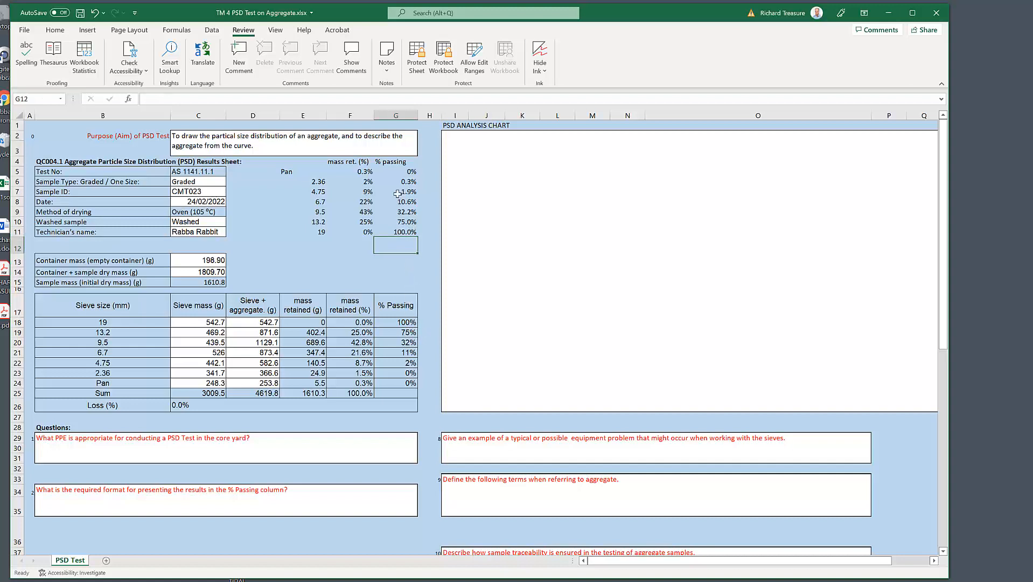
# Step: Format the % passing values in G5:G11 as whole percentages without decimals
pyautogui.moveTo(403, 172); pyautogui.dragTo(408, 232)
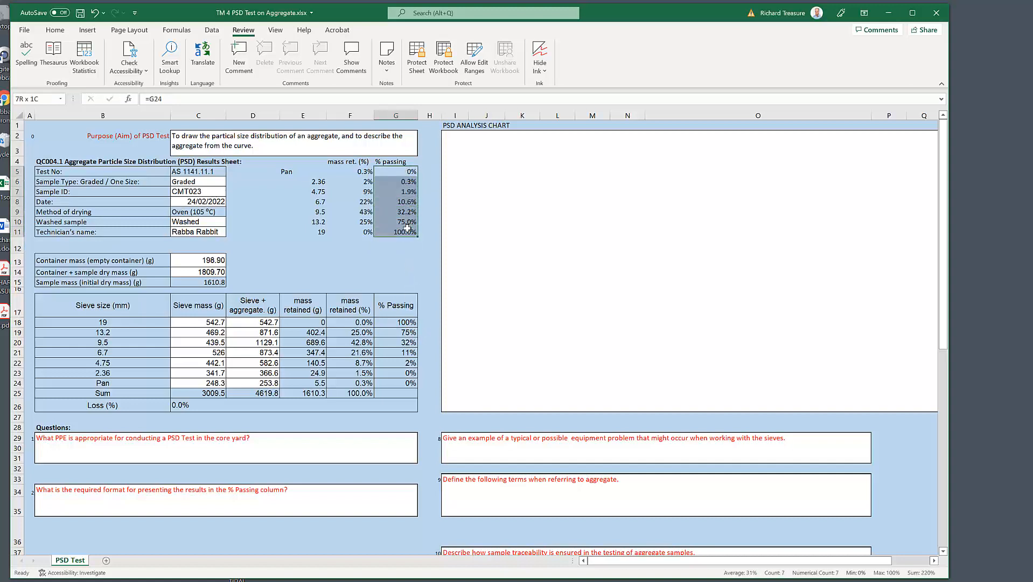
pyautogui.click(59, 31)
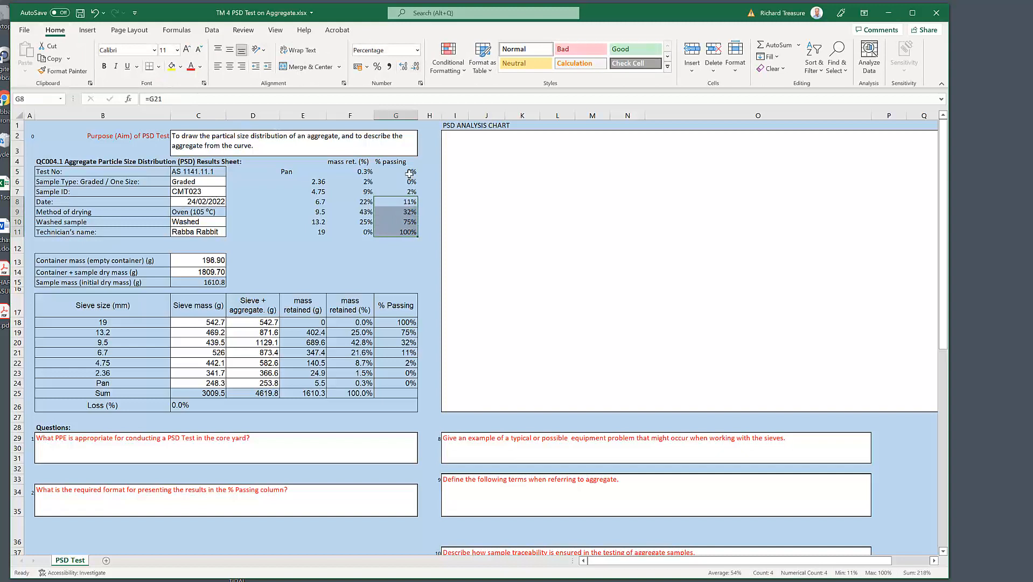
pyautogui.click(412, 270)
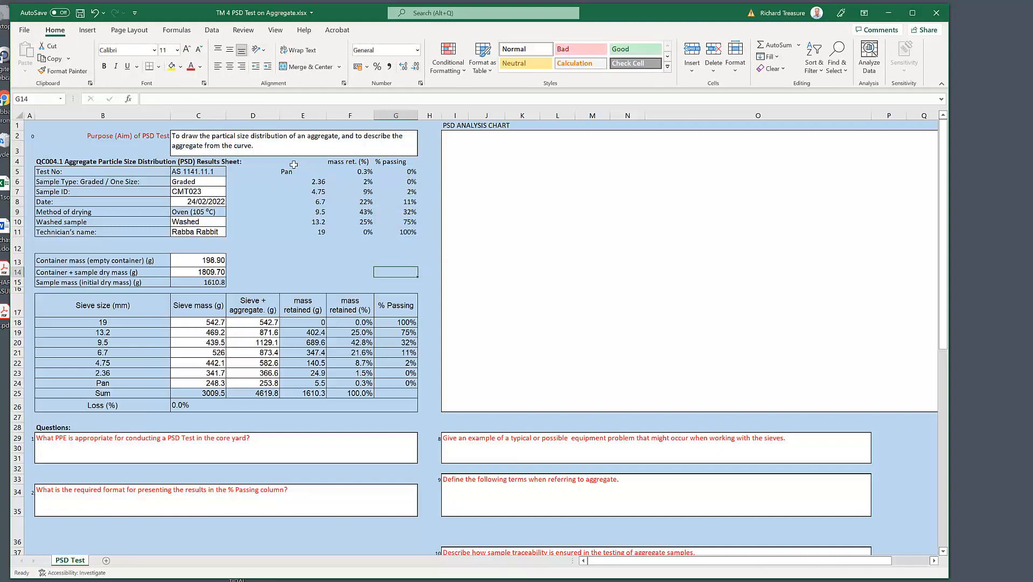
# Step: Apply all borders to the new sieve table E4:G11 and centre its contents horizontally and vertically
pyautogui.moveTo(294, 163); pyautogui.dragTo(385, 231)
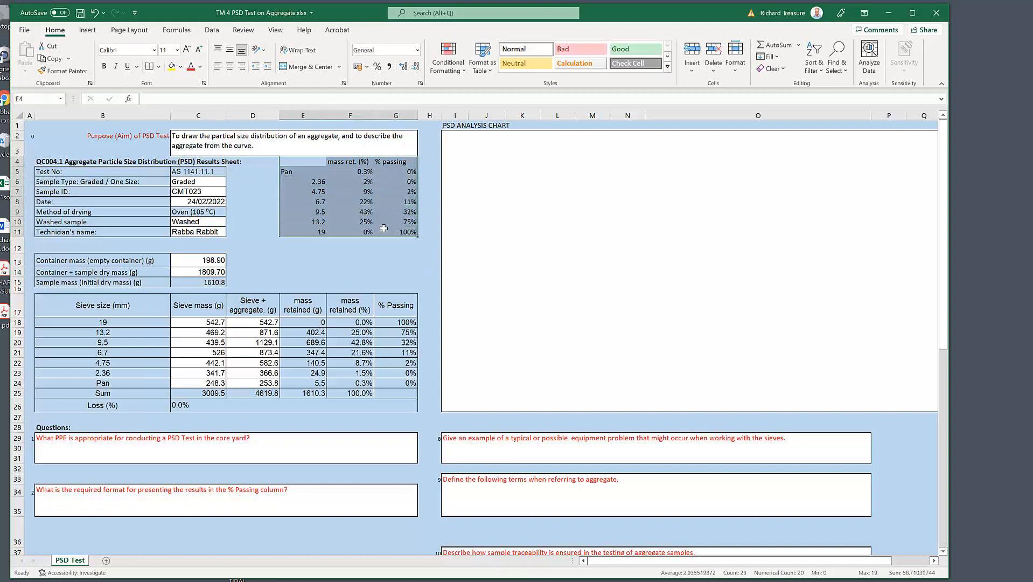
pyautogui.click(159, 66)
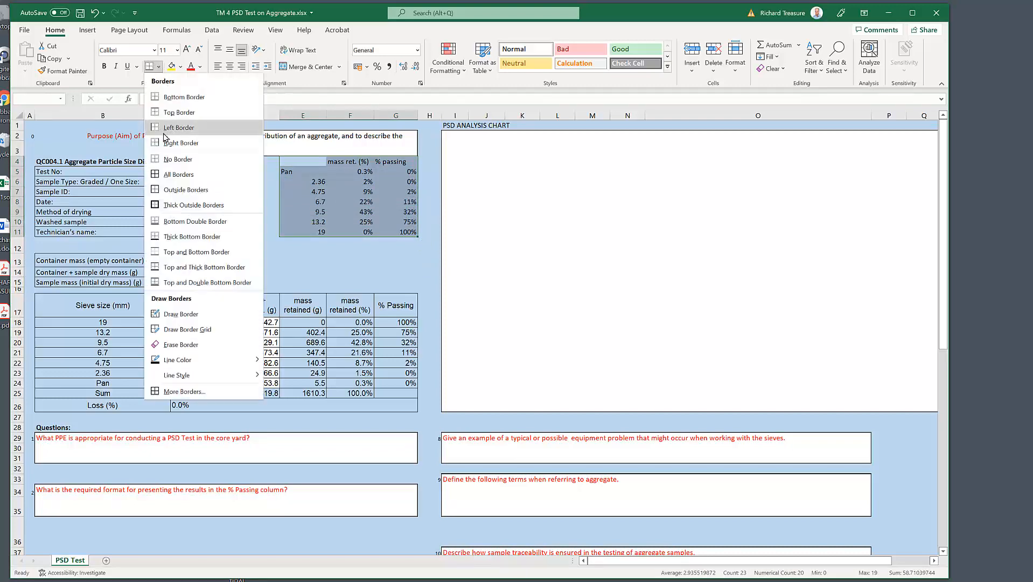
pyautogui.click(163, 174)
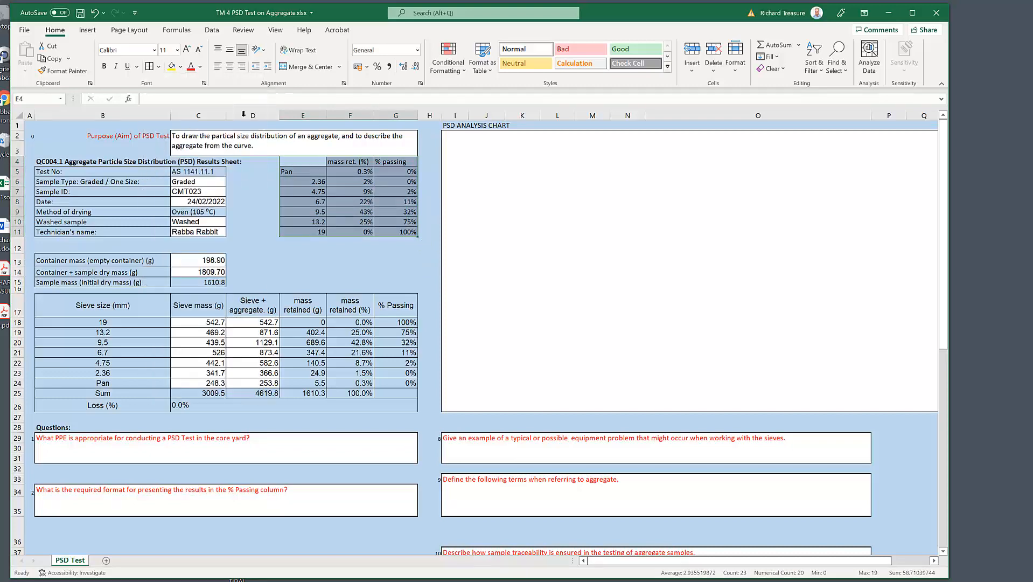
pyautogui.click(229, 50)
pyautogui.click(230, 66)
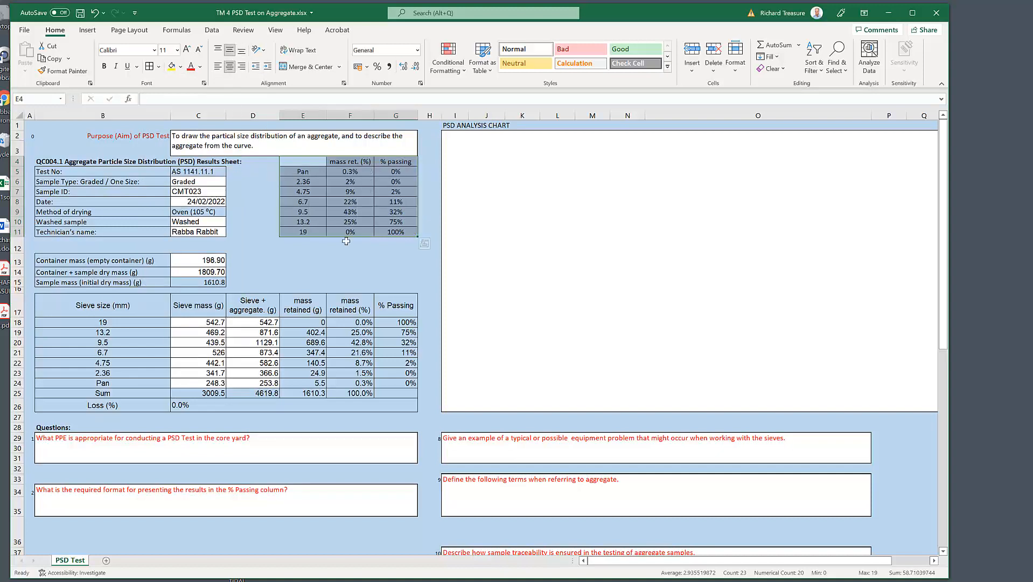
pyautogui.click(376, 261)
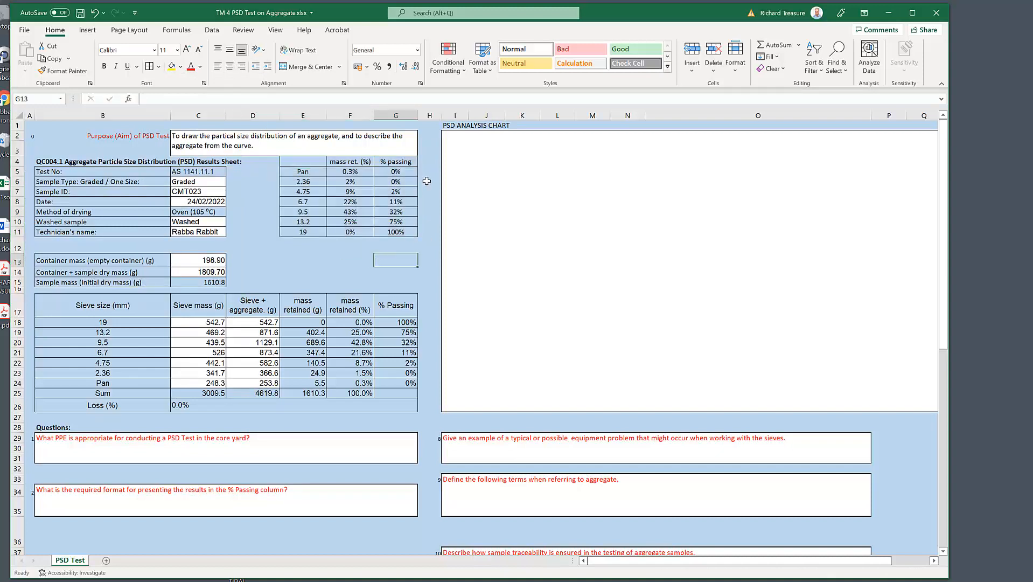
# Step: Apply thick outside borders to the merged purpose statement cell C2
pyautogui.click(318, 145)
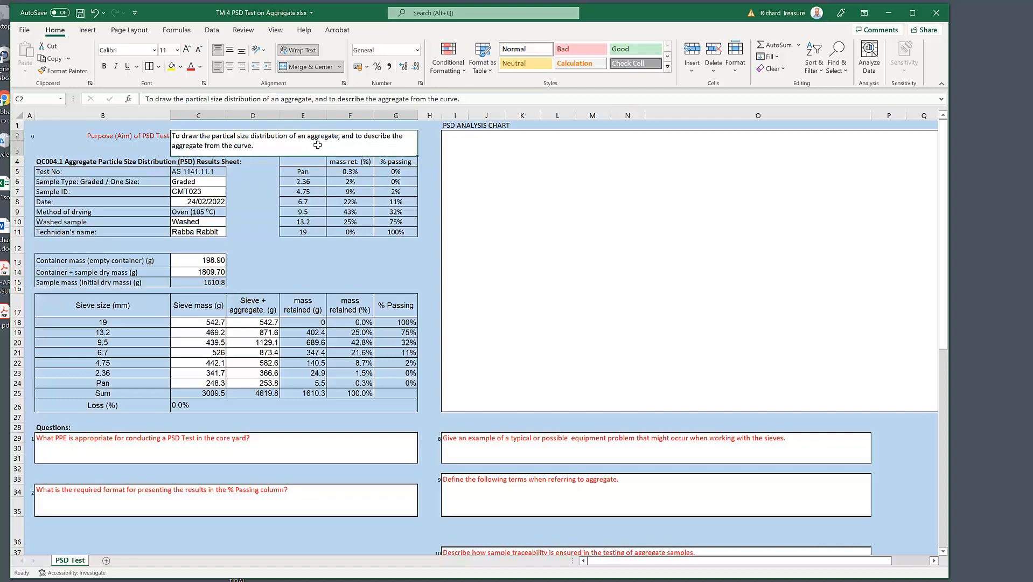
pyautogui.click(160, 66)
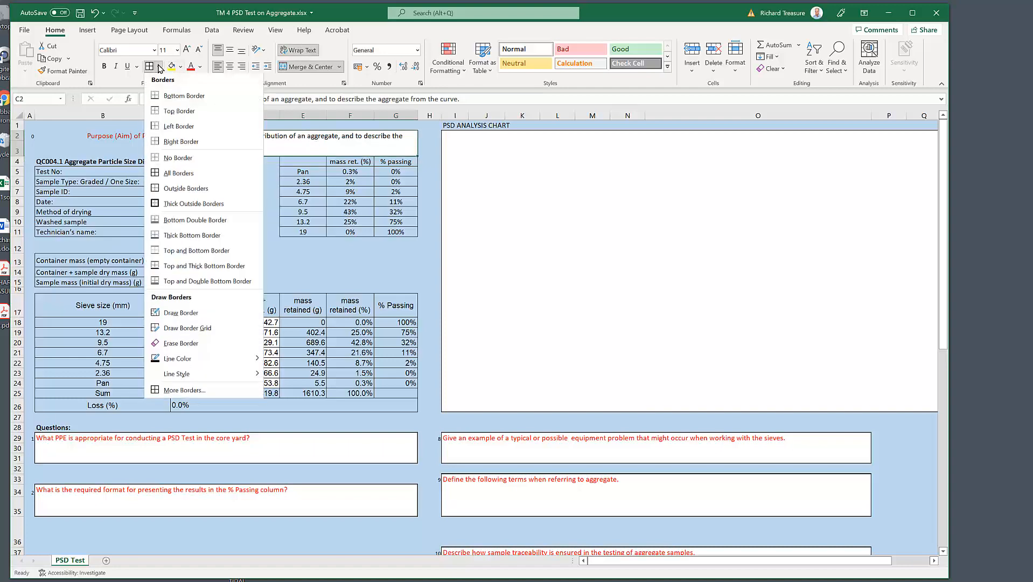
pyautogui.click(183, 205)
pyautogui.click(369, 258)
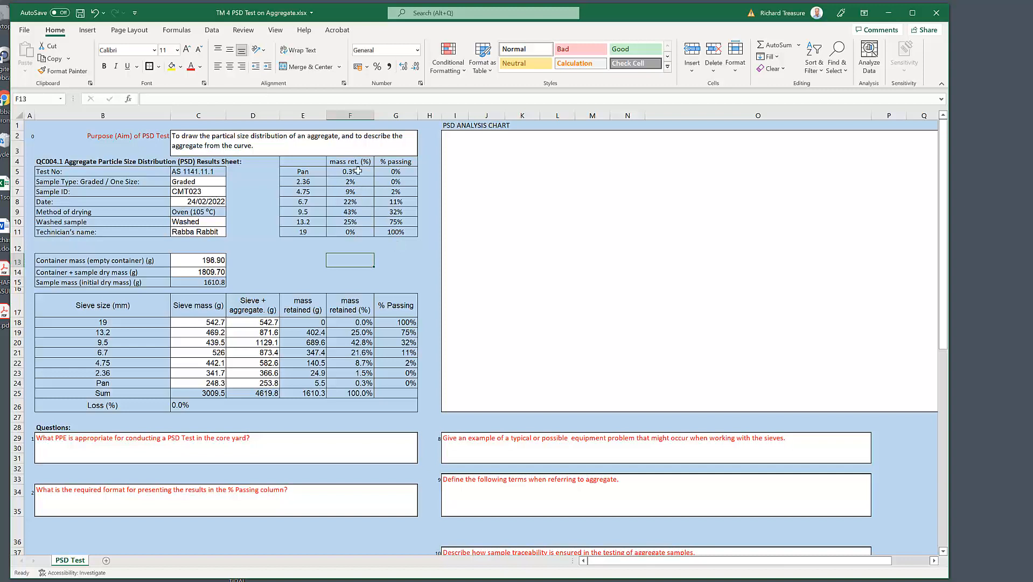
# Step: Insert a basic 2-D line chart from the % passing values in G5:G11
pyautogui.moveTo(396, 170); pyautogui.dragTo(396, 231)
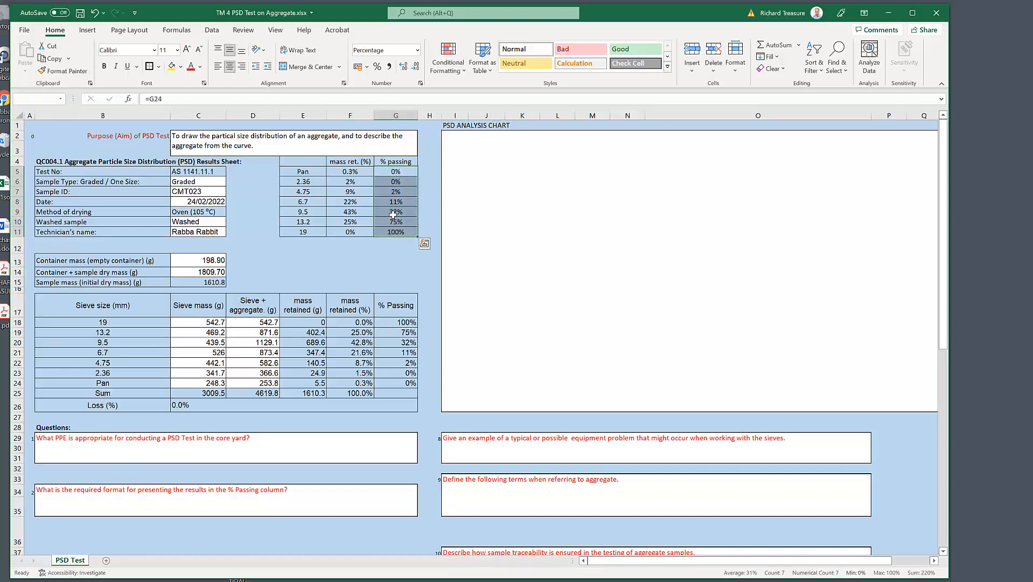
pyautogui.click(87, 30)
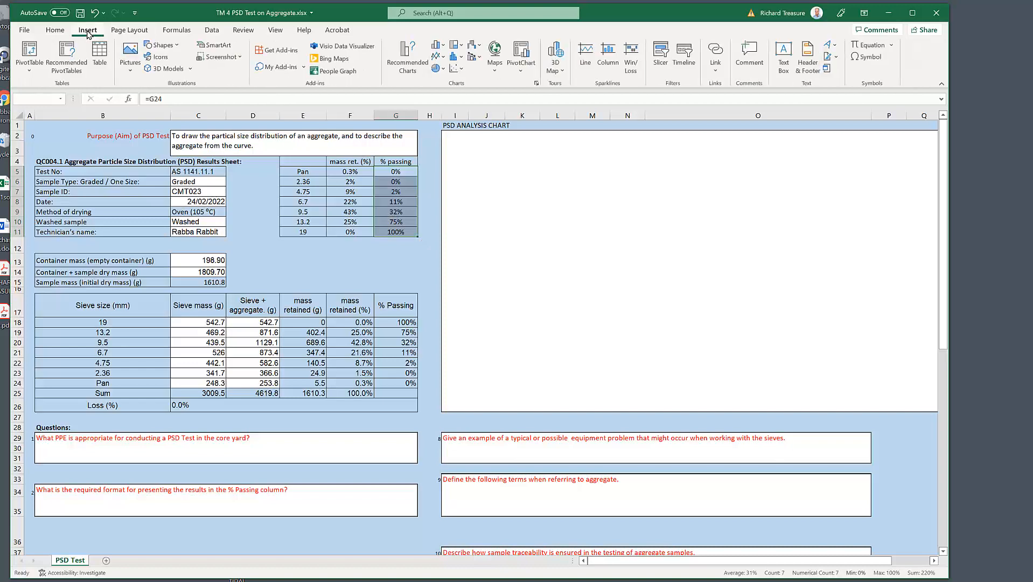
pyautogui.click(441, 56)
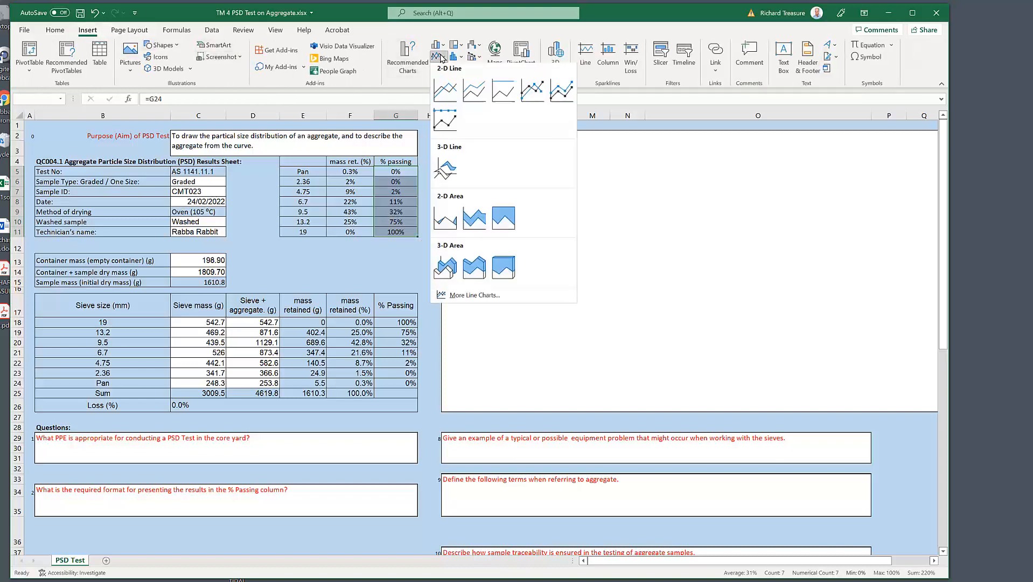
pyautogui.click(445, 92)
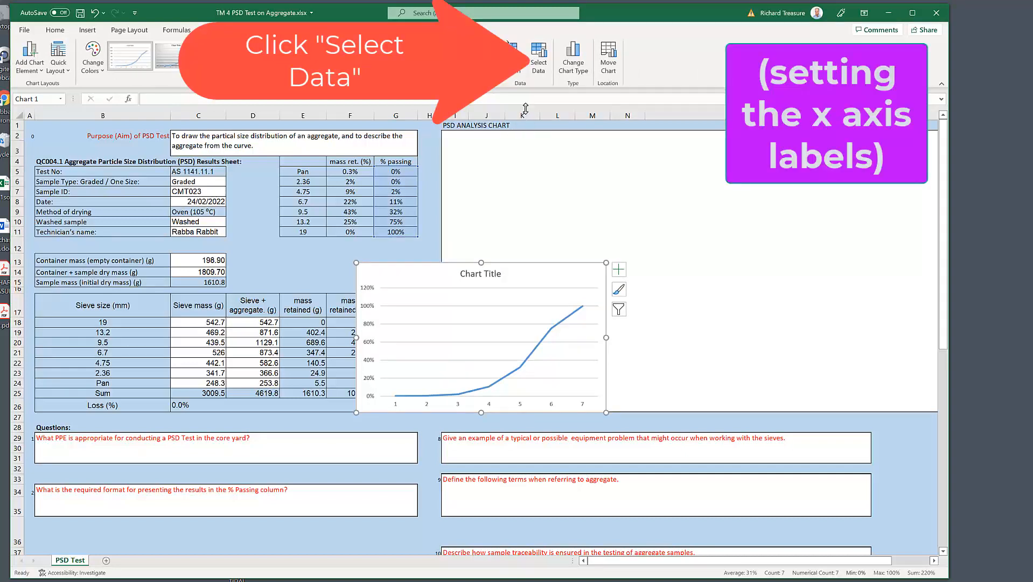
# Step: Set the line chart's horizontal axis labels to the sieve sizes in E5:E11
pyautogui.click(537, 53)
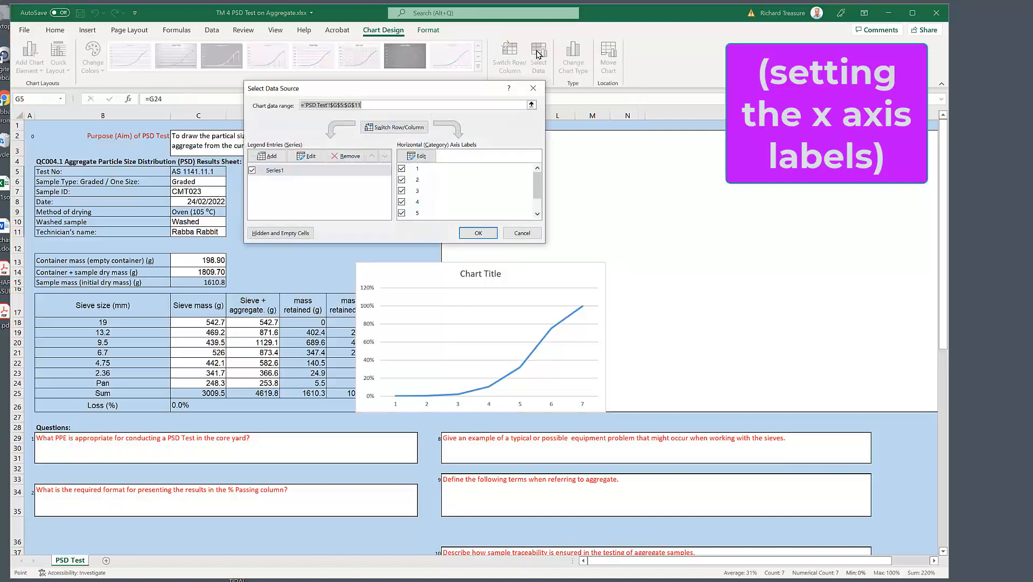
pyautogui.click(418, 156)
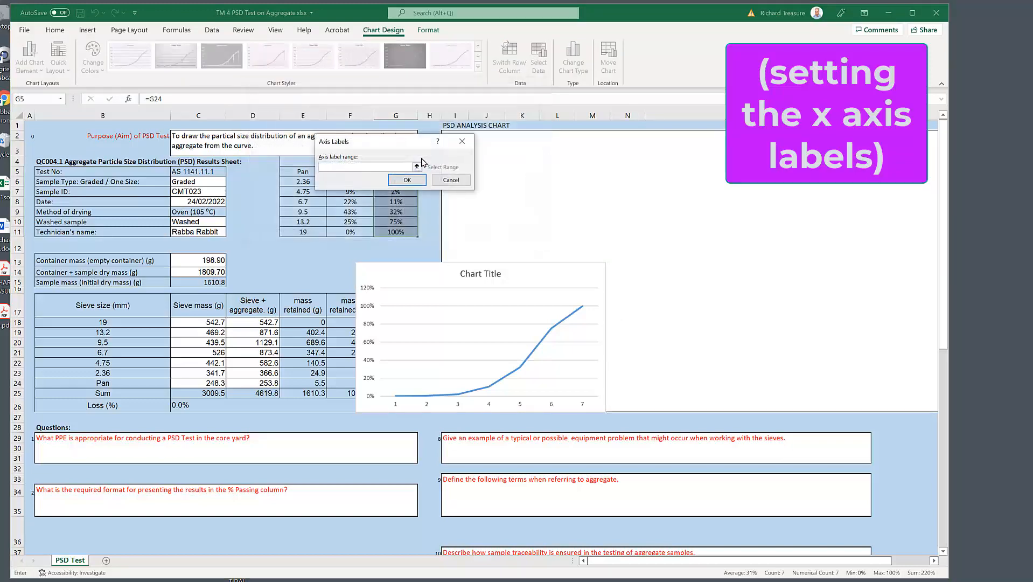
pyautogui.click(298, 173)
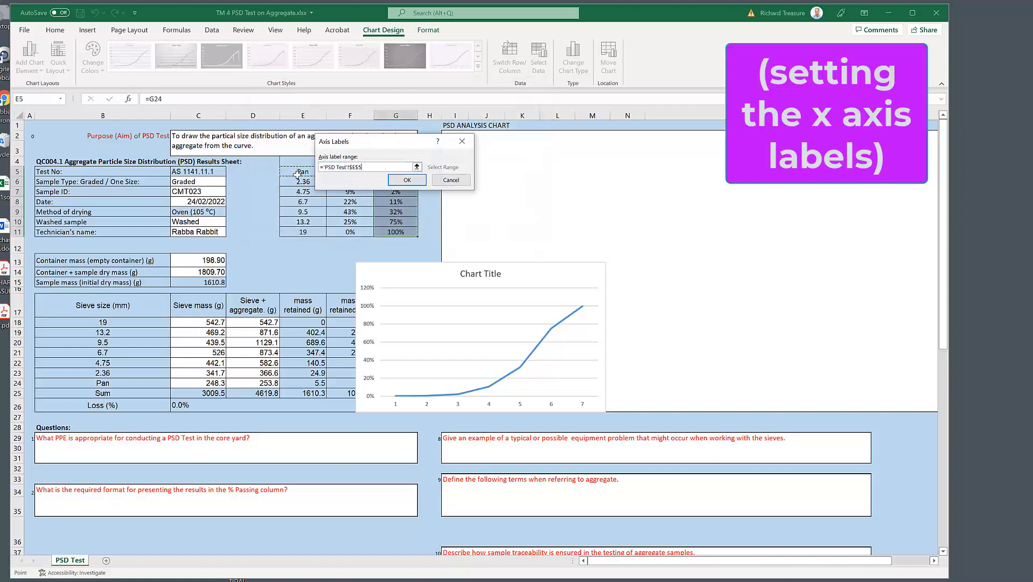
pyautogui.moveTo(297, 173); pyautogui.dragTo(293, 229)
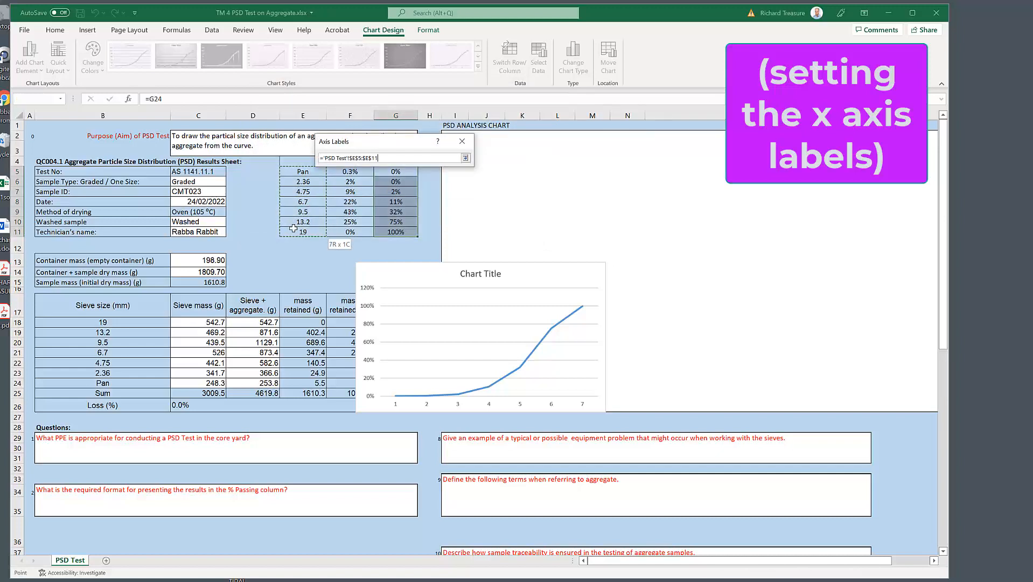
pyautogui.click(418, 183)
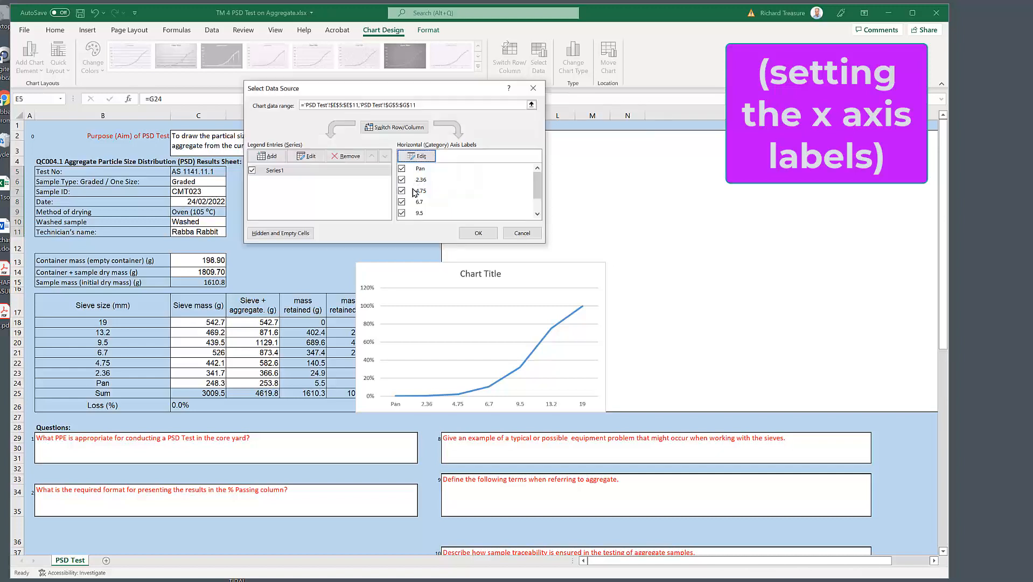
pyautogui.click(475, 233)
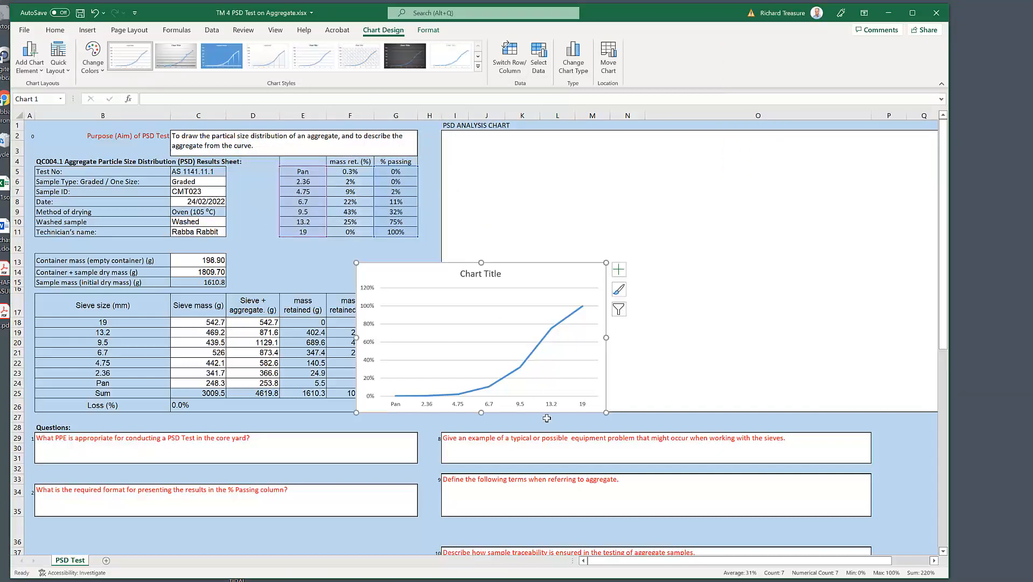
# Step: Change the line chart's title to "CMT 023 PSD"
pyautogui.click(498, 275)
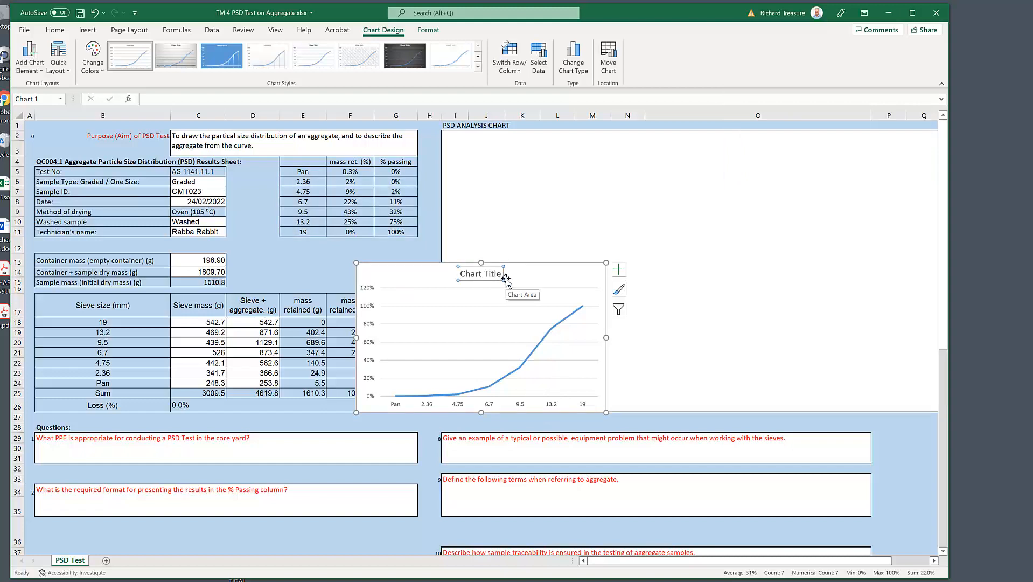
pyautogui.write('CMT 023 PSD')
pyautogui.press('Return')
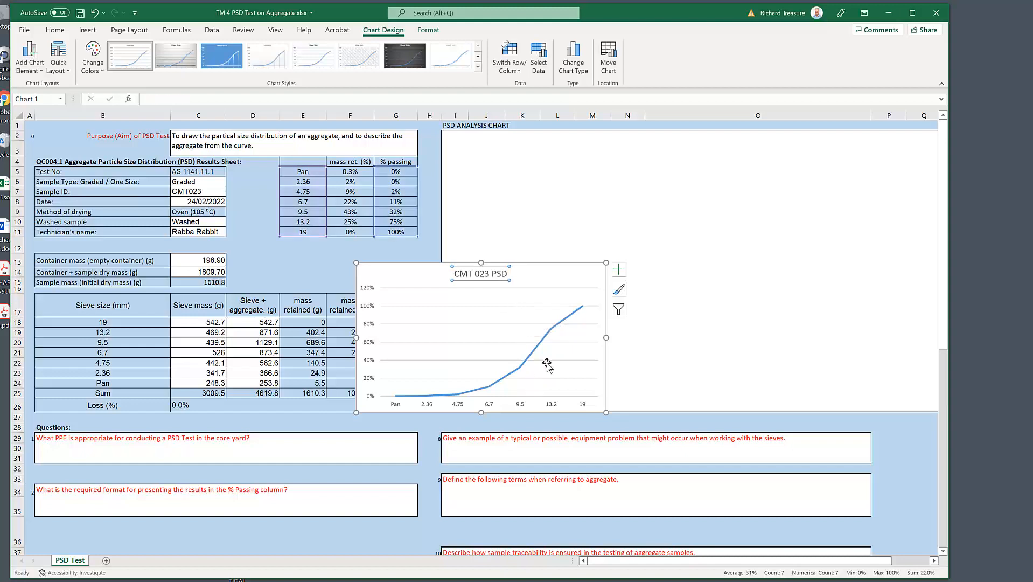
# Step: Add axis titles to the line chart and name the horizontal axis "Sieve Size (mm)"
pyautogui.click(617, 271)
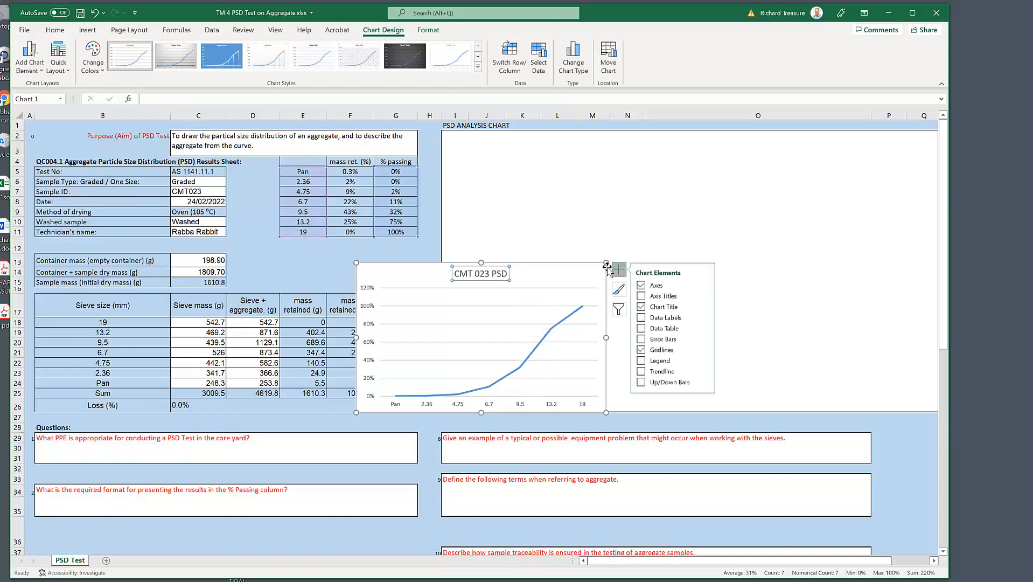
pyautogui.click(642, 297)
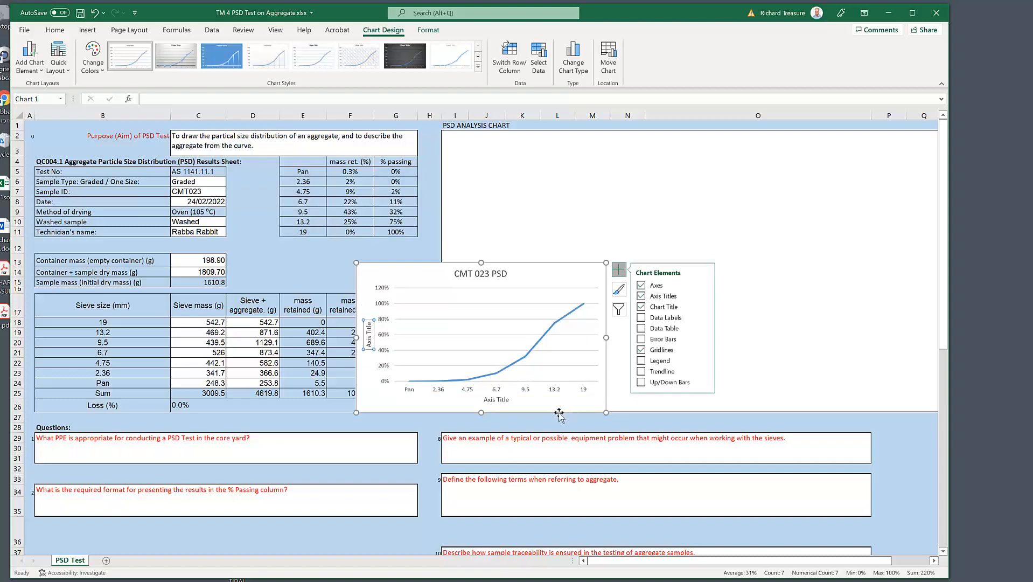
pyautogui.click(509, 402)
pyautogui.write('Sieve Size (mm')
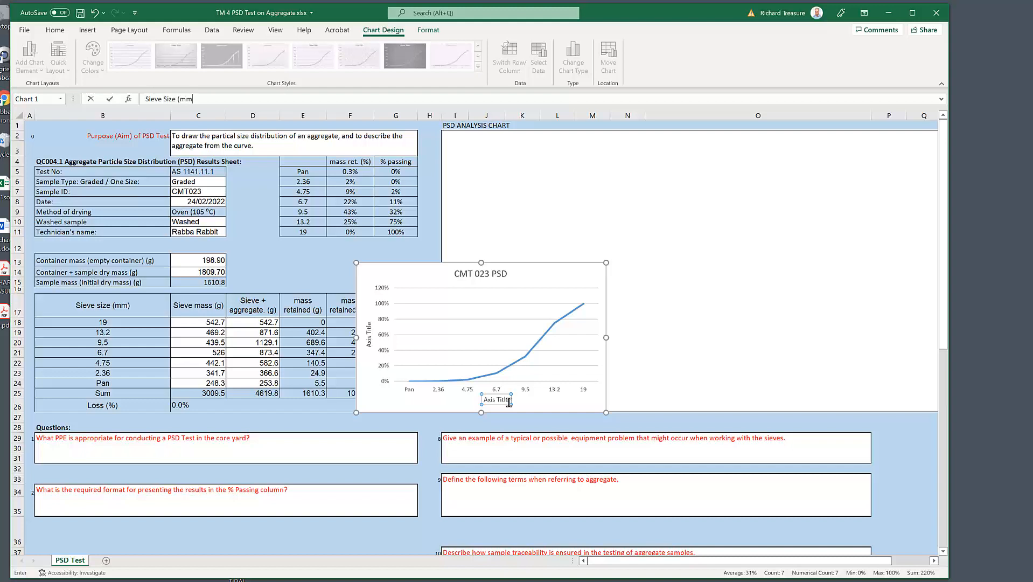
pyautogui.write(')')
pyautogui.press('Return')
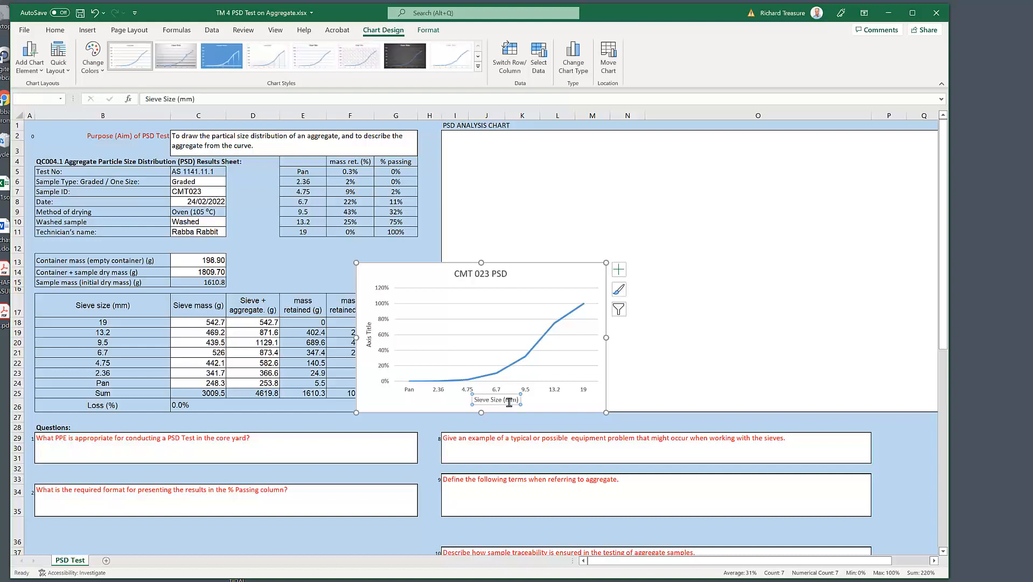
# Step: Title the line chart's vertical axis "% Passing" and add major gridlines for the horizontal axis
pyautogui.click(369, 335)
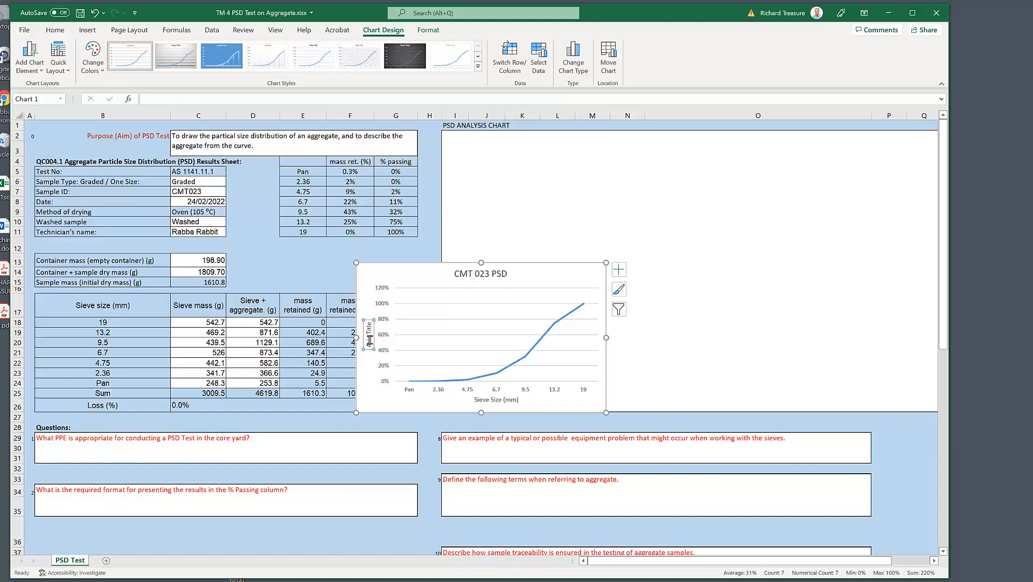
pyautogui.write('%')
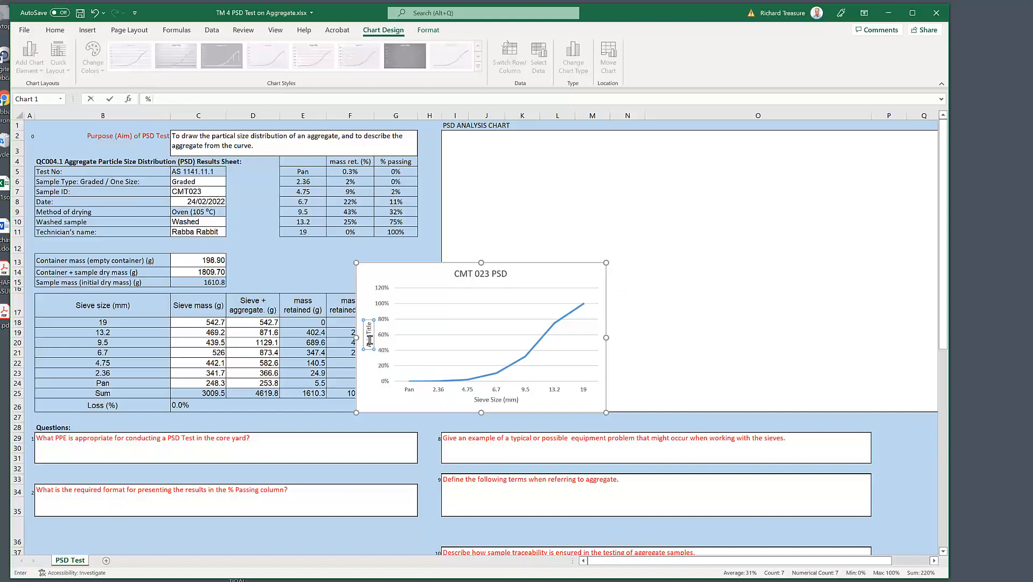
pyautogui.write(' Passing')
pyautogui.press('Return')
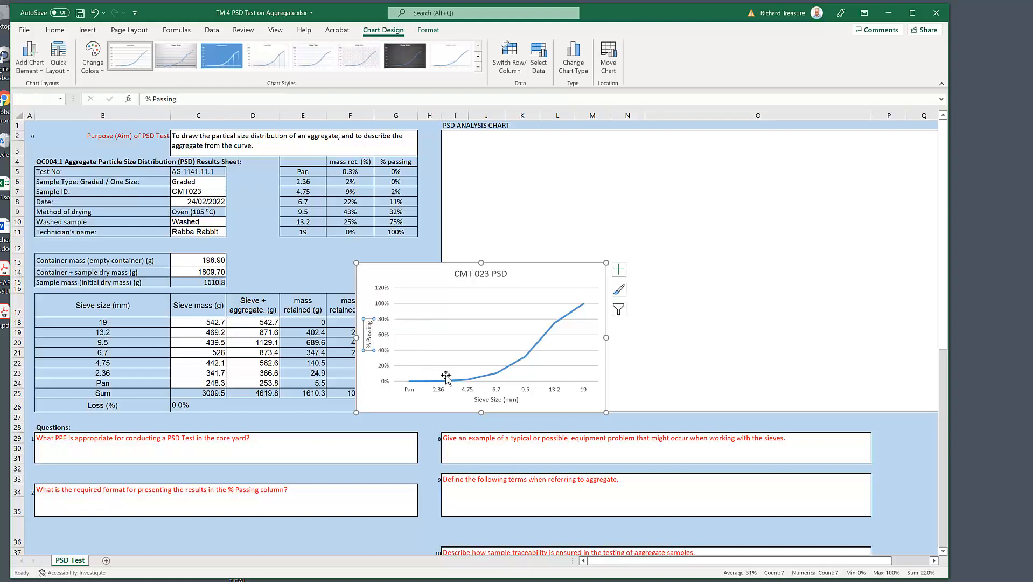
pyautogui.rightClick(468, 395)
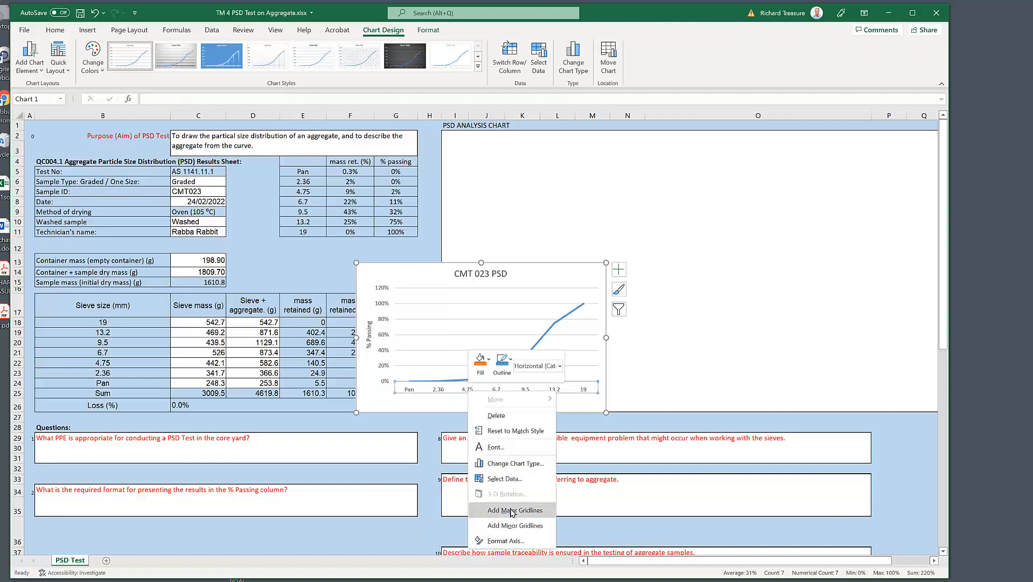
pyautogui.click(513, 510)
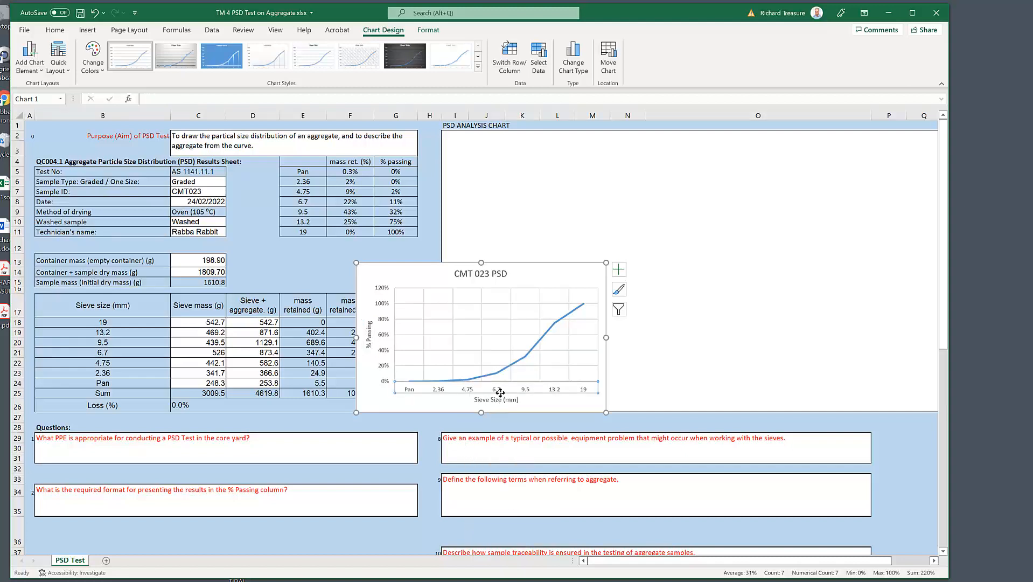
# Step: Set the horizontal axis position to On tick marks and move the line chart into the upper part of the PSD ANALYSIS CHART area
pyautogui.rightClick(499, 393)
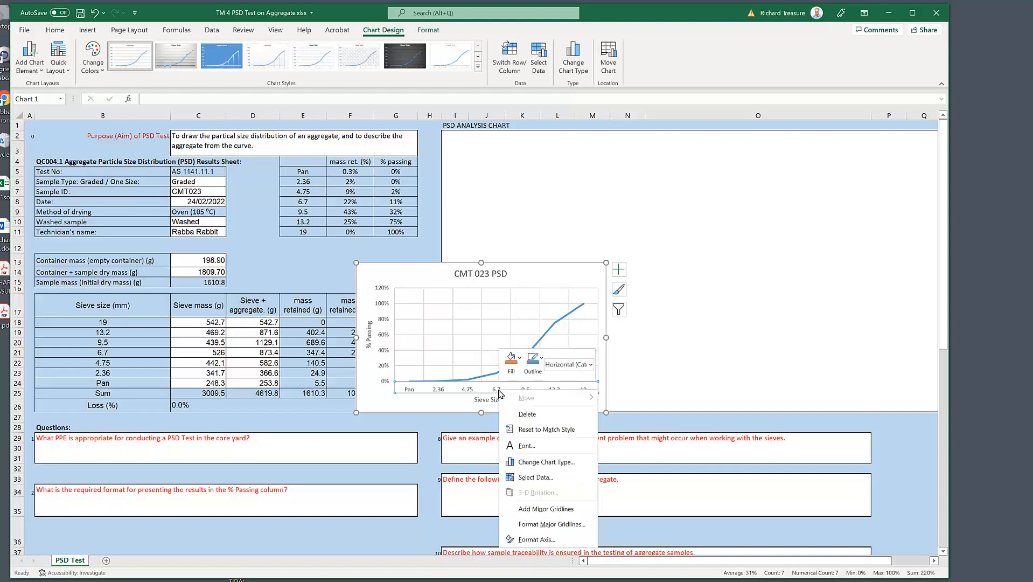
pyautogui.click(538, 539)
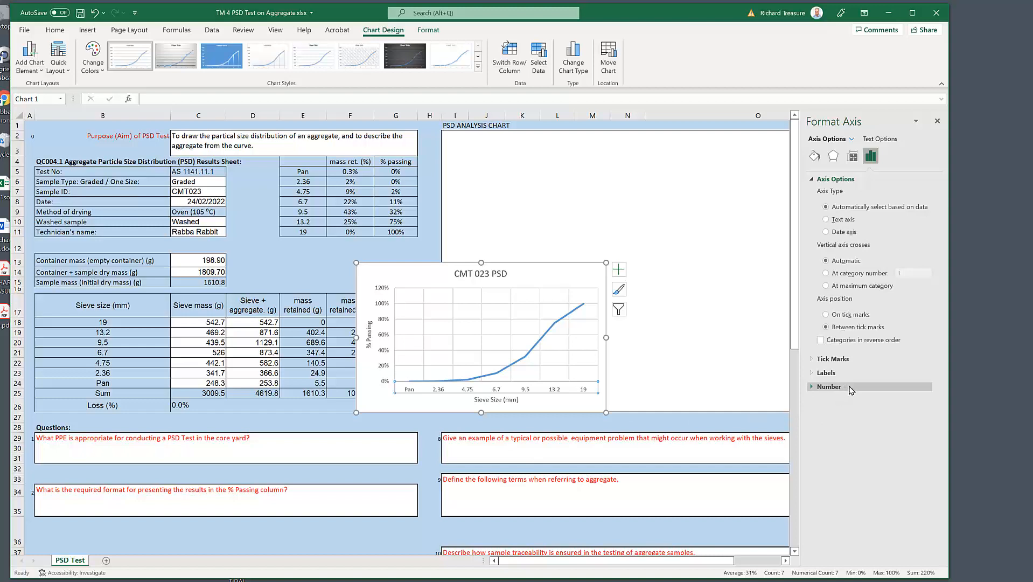
pyautogui.click(826, 314)
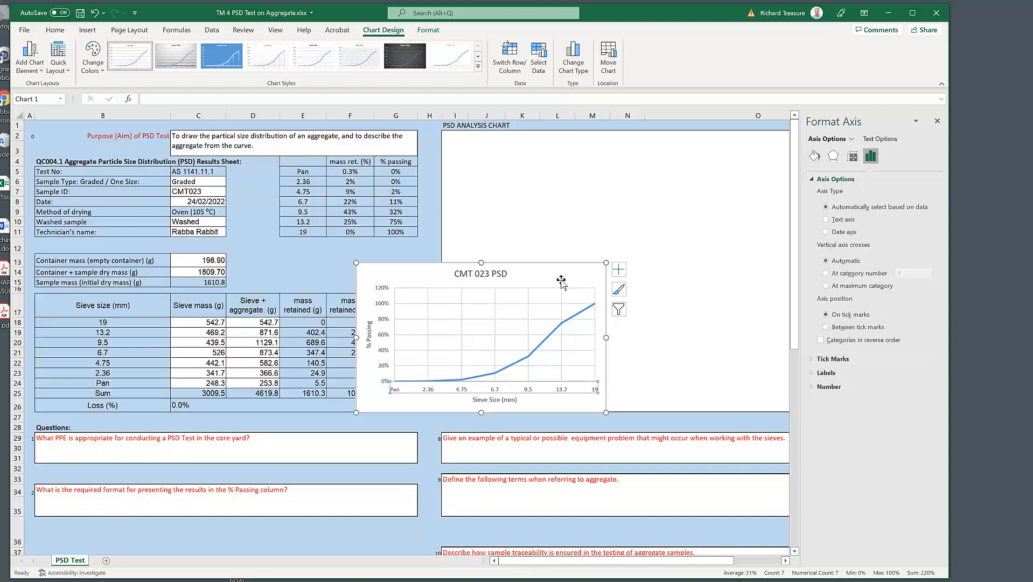
pyautogui.moveTo(550, 262); pyautogui.dragTo(636, 140)
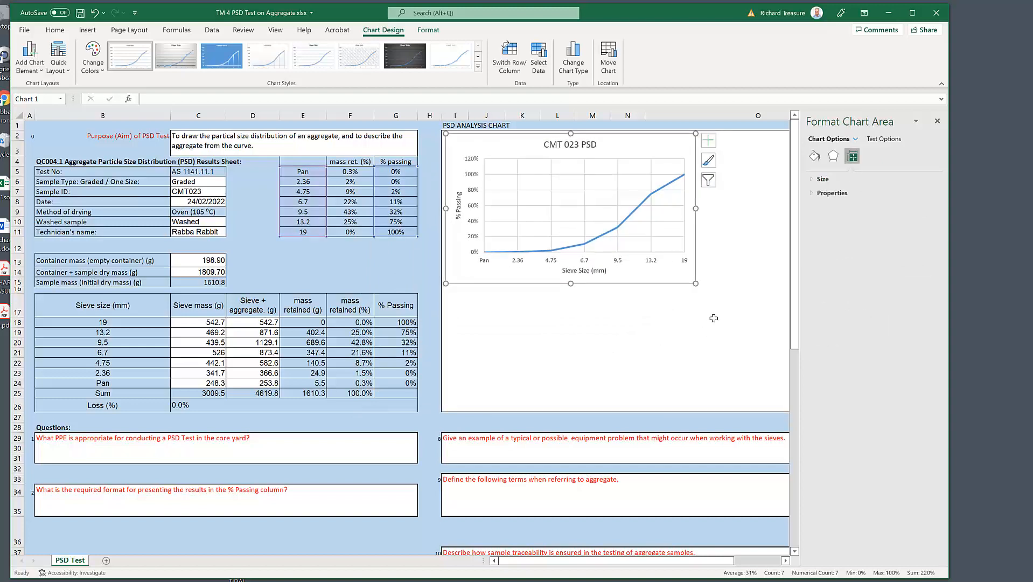
pyautogui.click(721, 296)
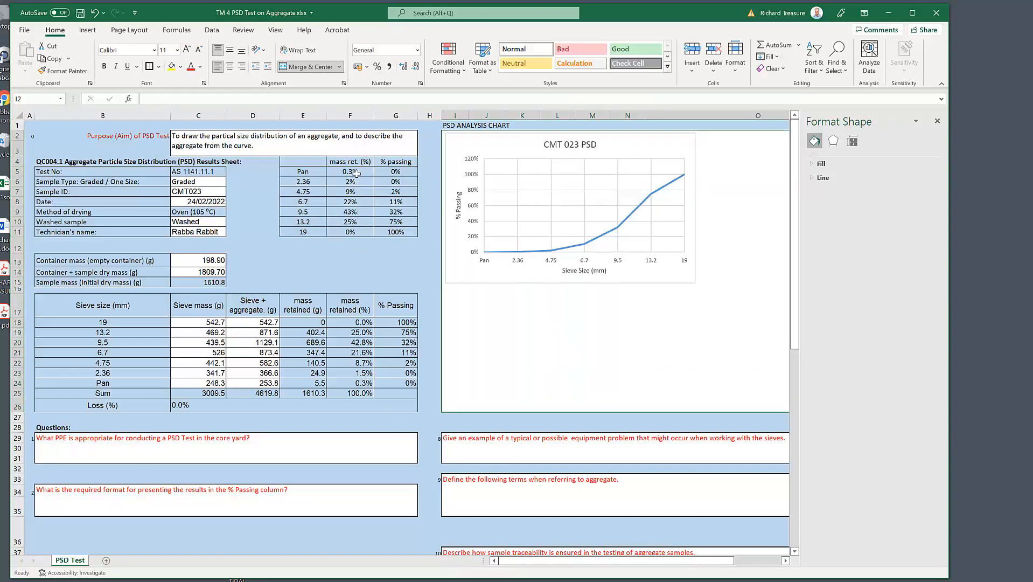
# Step: Insert a 2-D clustered column chart from the mass retained percentages in F5:F11
pyautogui.moveTo(356, 173); pyautogui.dragTo(350, 227)
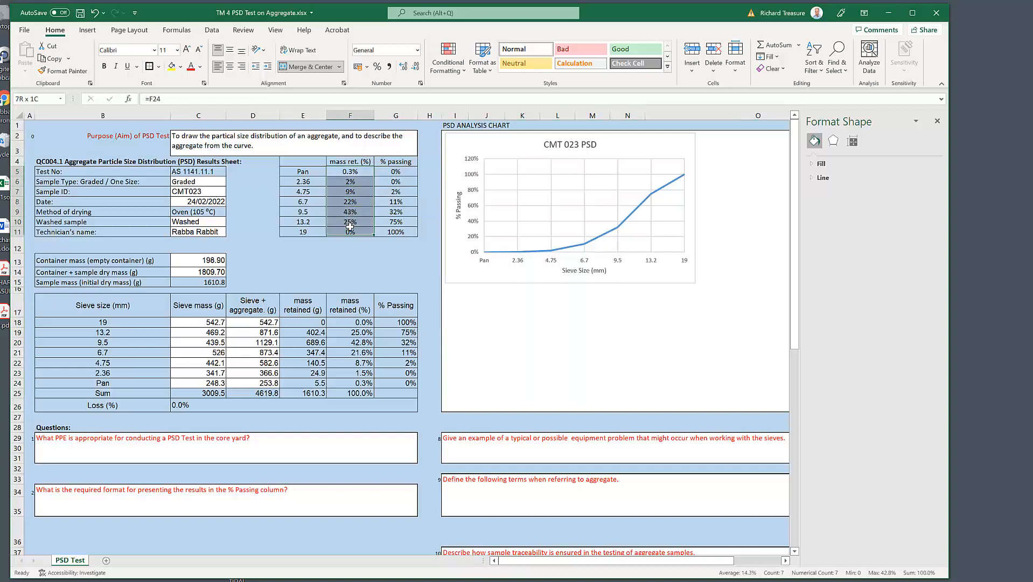
pyautogui.hotkey('ctrl', 'v')
pyautogui.moveTo(353, 171); pyautogui.dragTo(349, 229)
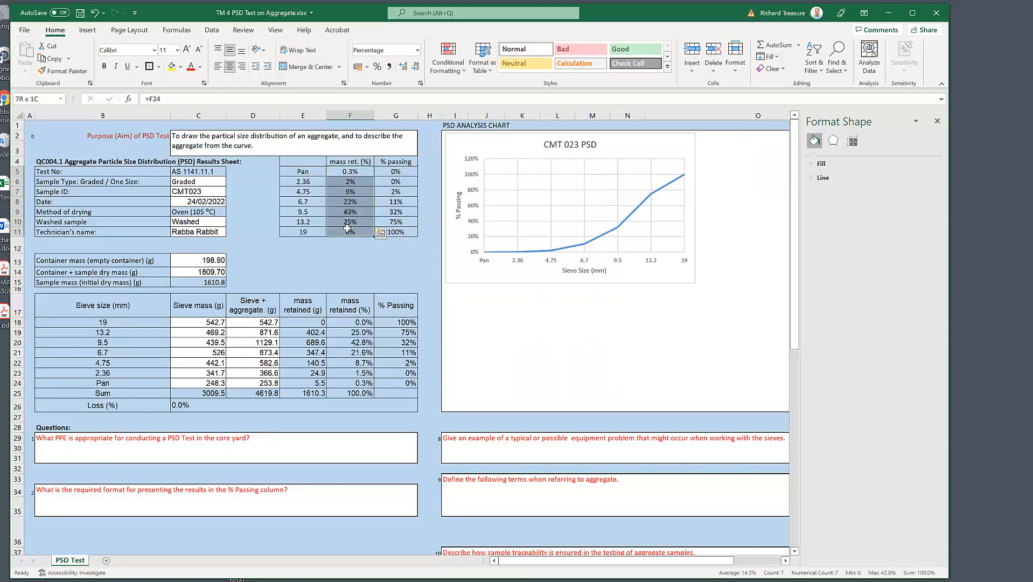
pyautogui.click(87, 31)
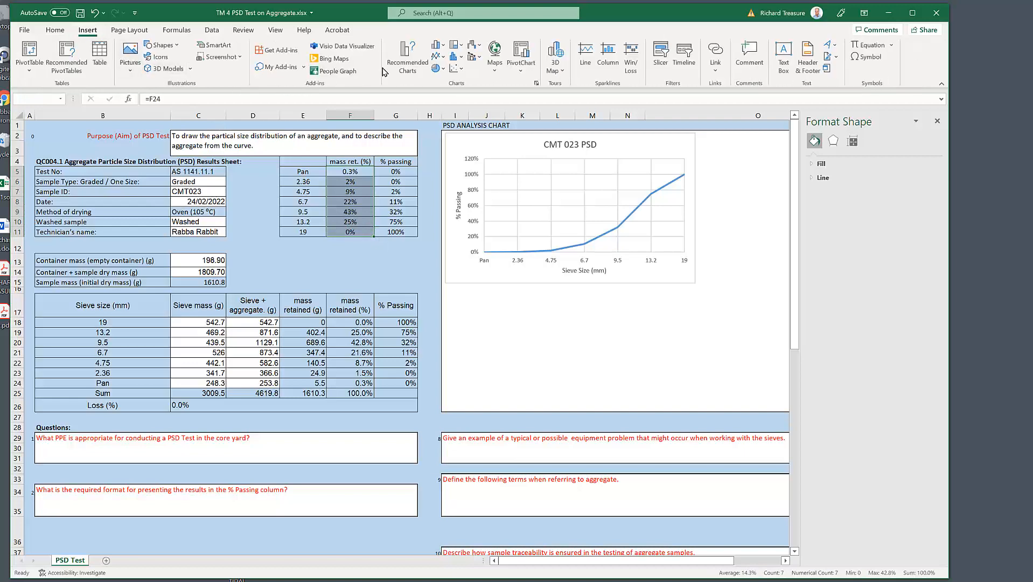
pyautogui.click(440, 48)
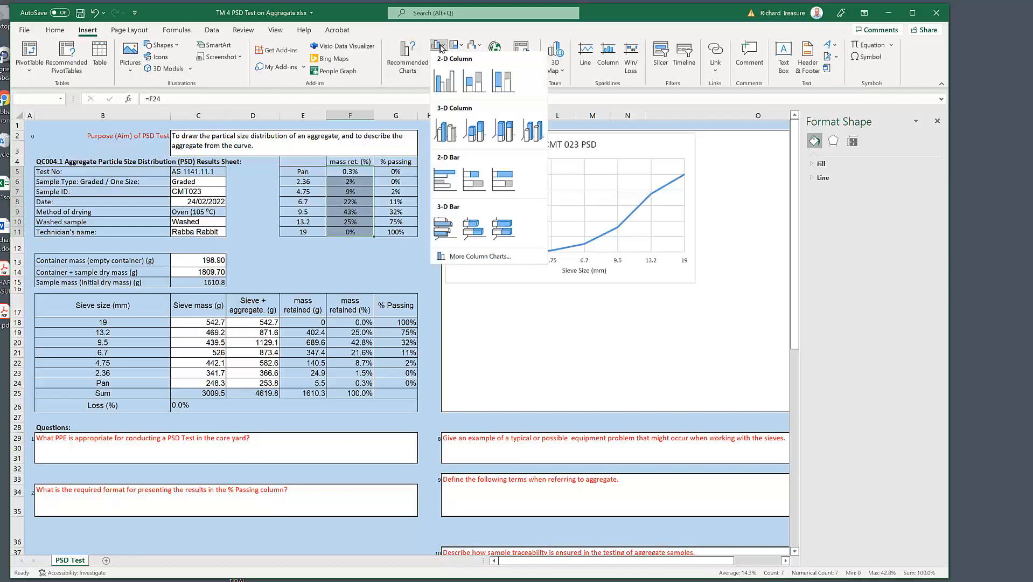
pyautogui.click(447, 101)
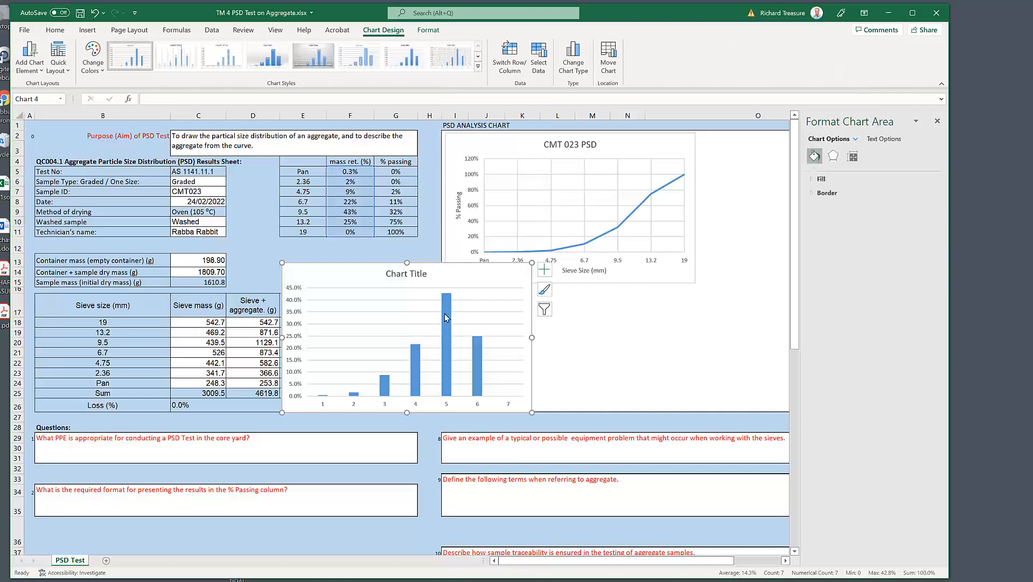
# Step: Set the column chart's horizontal axis labels to the sieve sizes in E5:E11
pyautogui.click(539, 60)
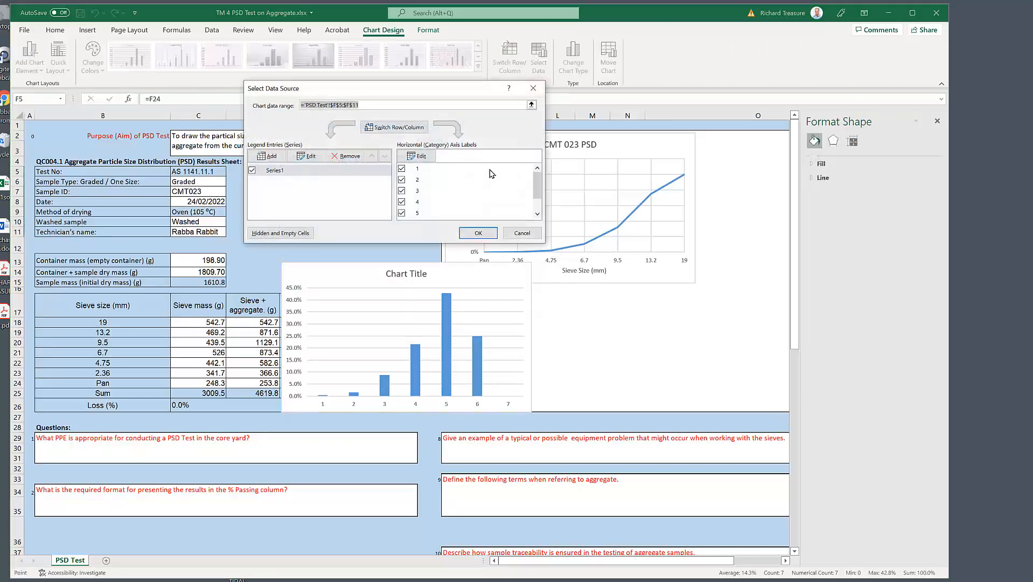
pyautogui.click(419, 157)
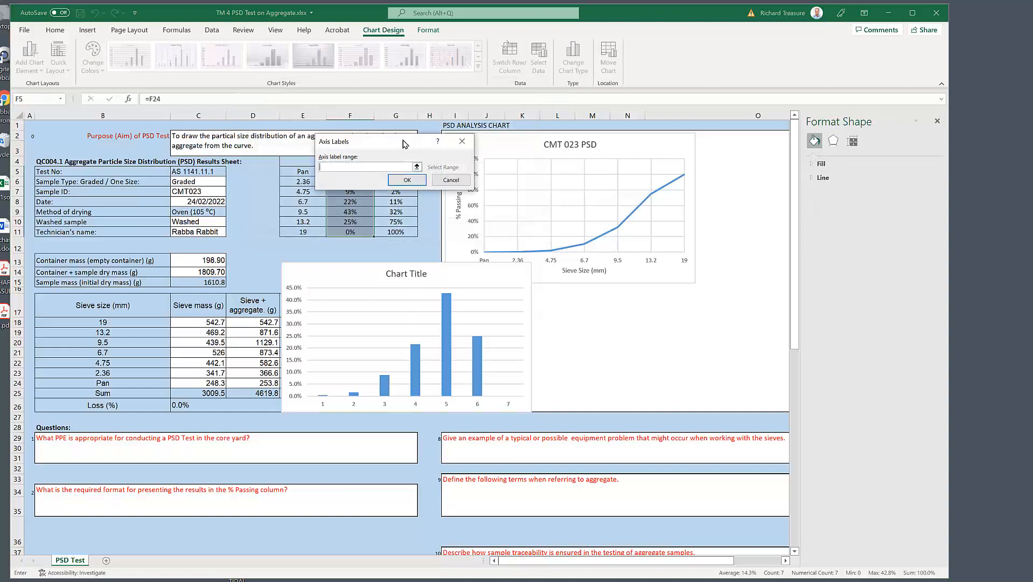
pyautogui.moveTo(404, 144); pyautogui.dragTo(528, 105)
pyautogui.click(309, 174)
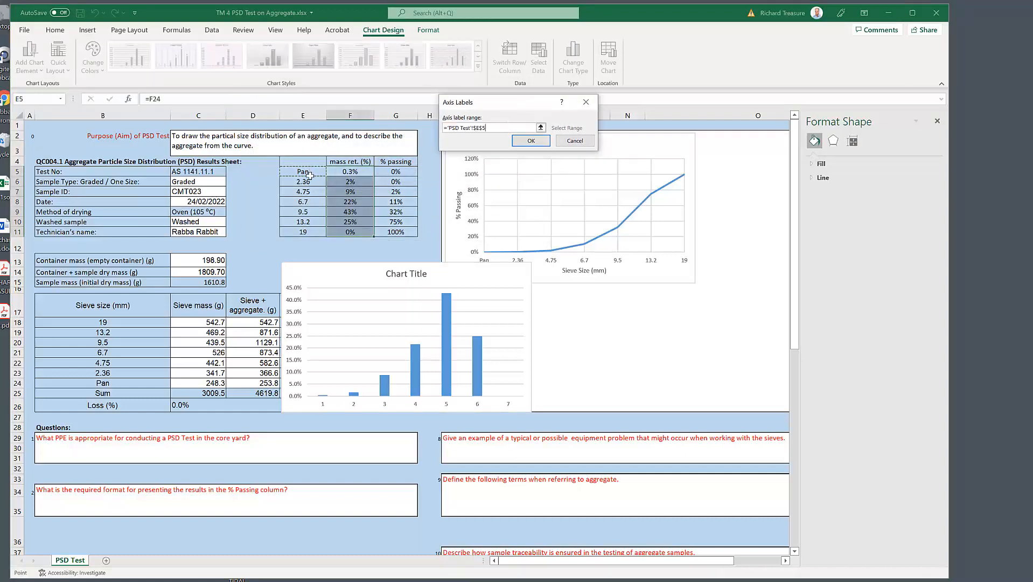
pyautogui.moveTo(310, 174); pyautogui.dragTo(304, 231)
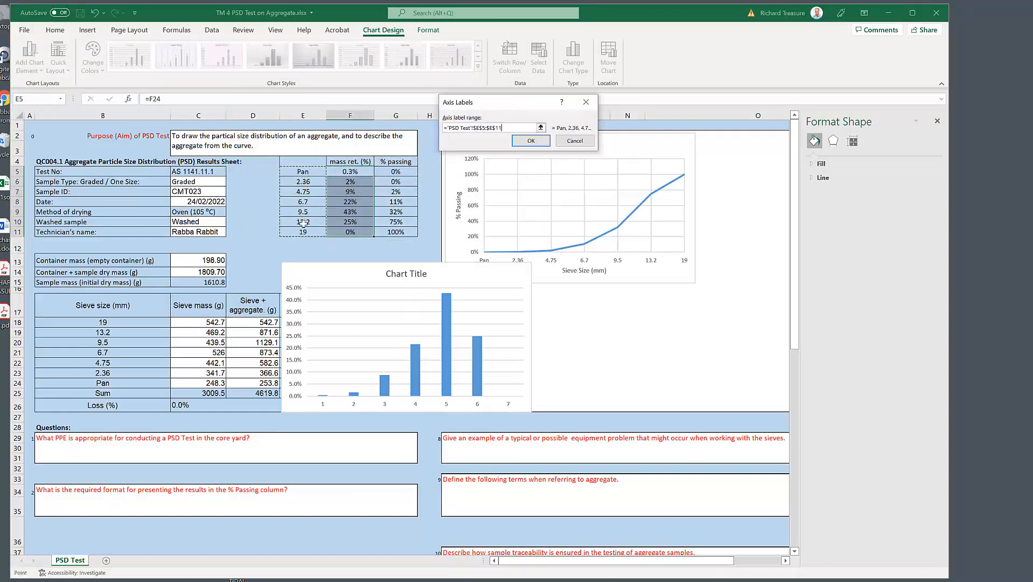
pyautogui.click(527, 141)
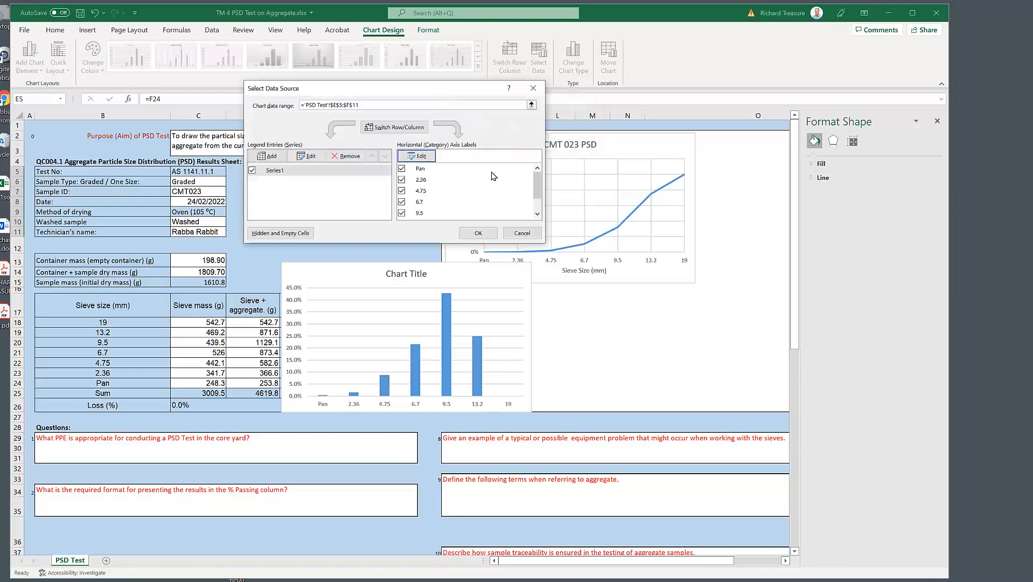
pyautogui.click(478, 233)
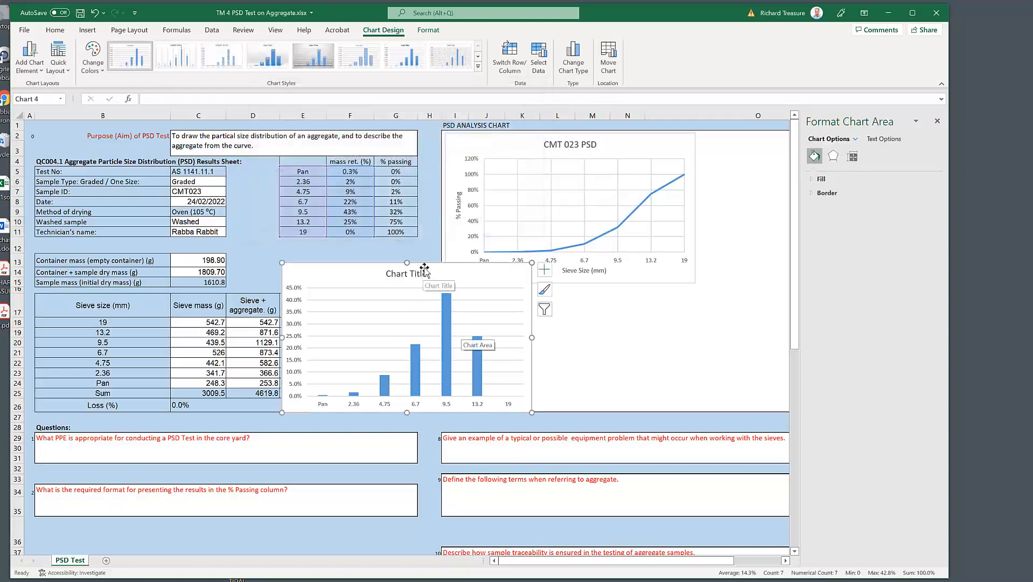
# Step: Place the column chart, slightly reduced in size, below the line chart and title it "CMT 023 Mass Retained (%)"
pyautogui.moveTo(420, 278); pyautogui.dragTo(584, 309)
pyautogui.click(573, 311)
pyautogui.write('CMT 023 Mass Retained (%)')
pyautogui.press('Return')
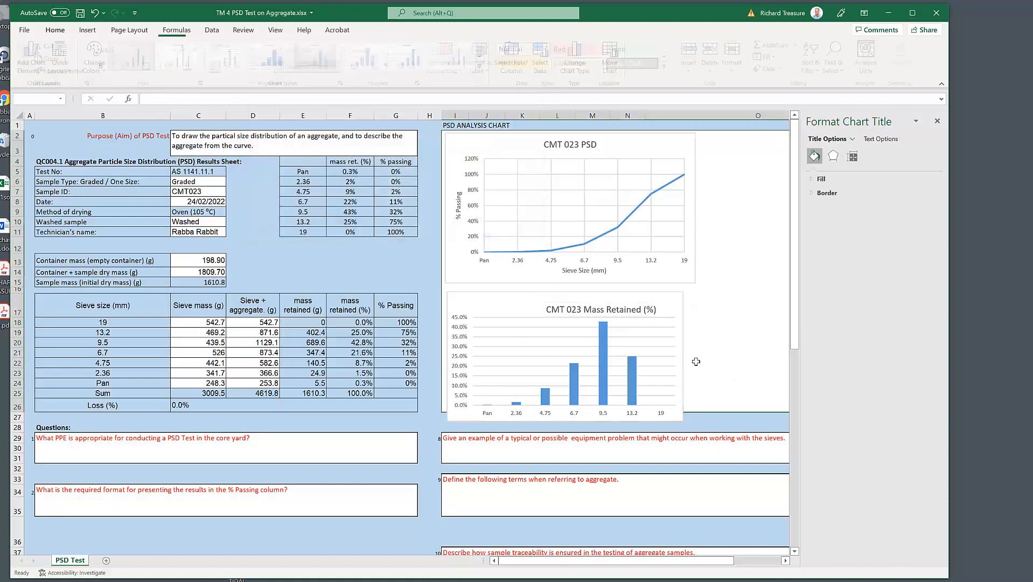
pyautogui.click(609, 308)
pyautogui.click(598, 302)
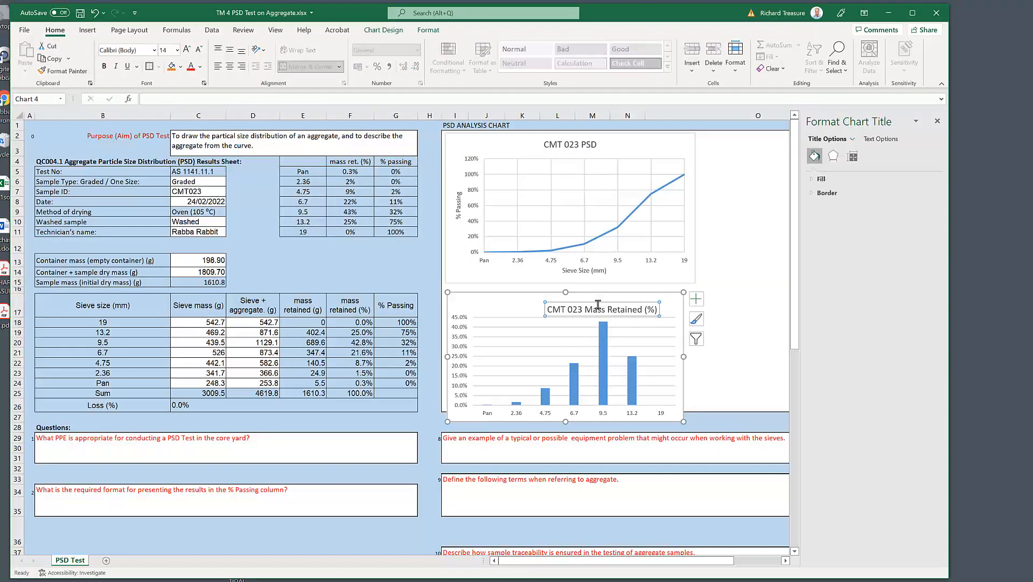
# Step: Move the column chart's title over the middle of the plot and add axis titles, with the horizontal one reading "Sieve Size (mm)"
pyautogui.moveTo(598, 302); pyautogui.dragTo(565, 295)
pyautogui.click(696, 298)
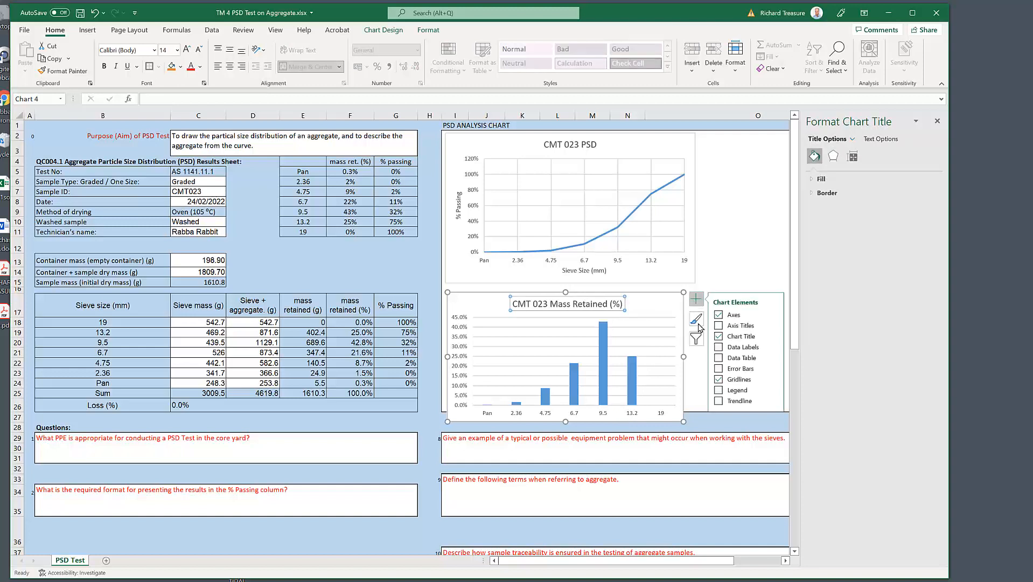
pyautogui.click(720, 325)
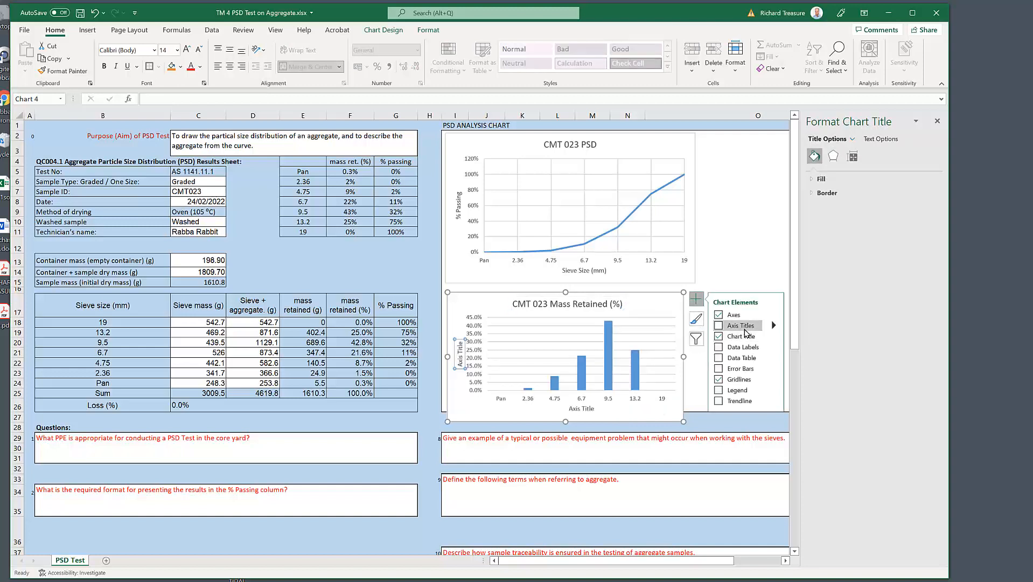
pyautogui.click(587, 409)
pyautogui.write('S')
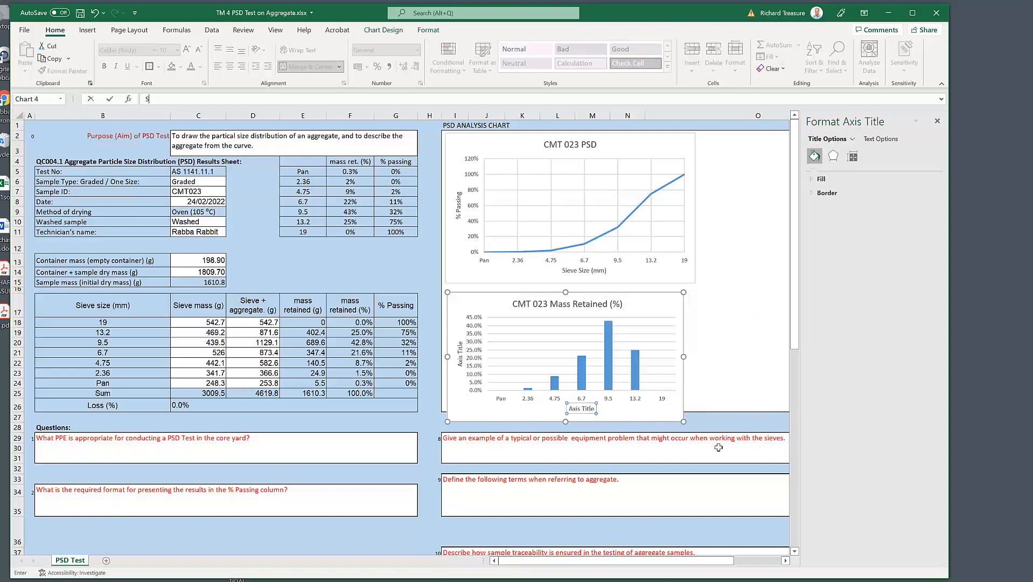
pyautogui.write('ieve Size (mm)')
pyautogui.press('Return')
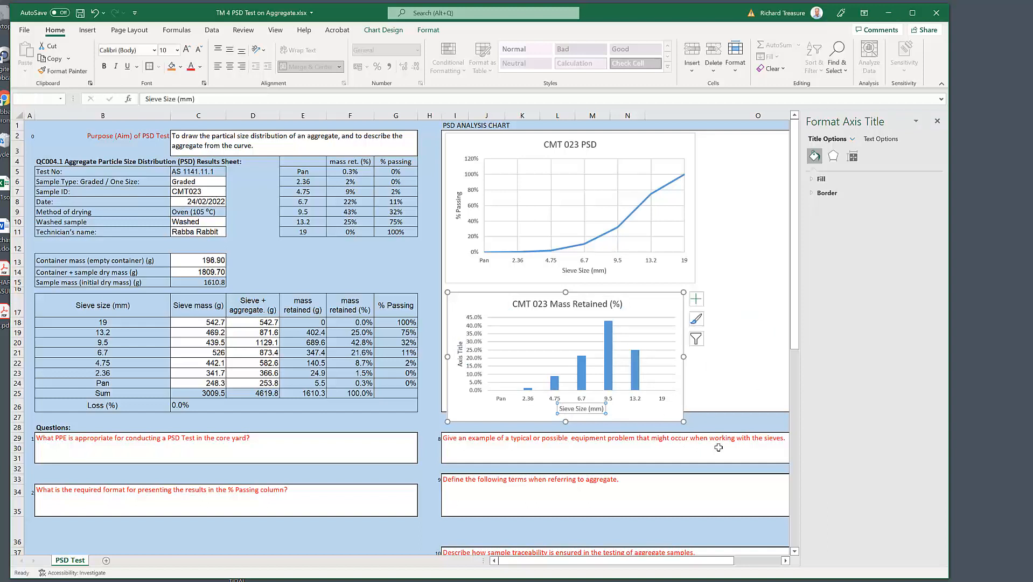
# Step: Delete the placeholder vertical axis title from the mass retained column chart and deselect the chart
pyautogui.click(460, 360)
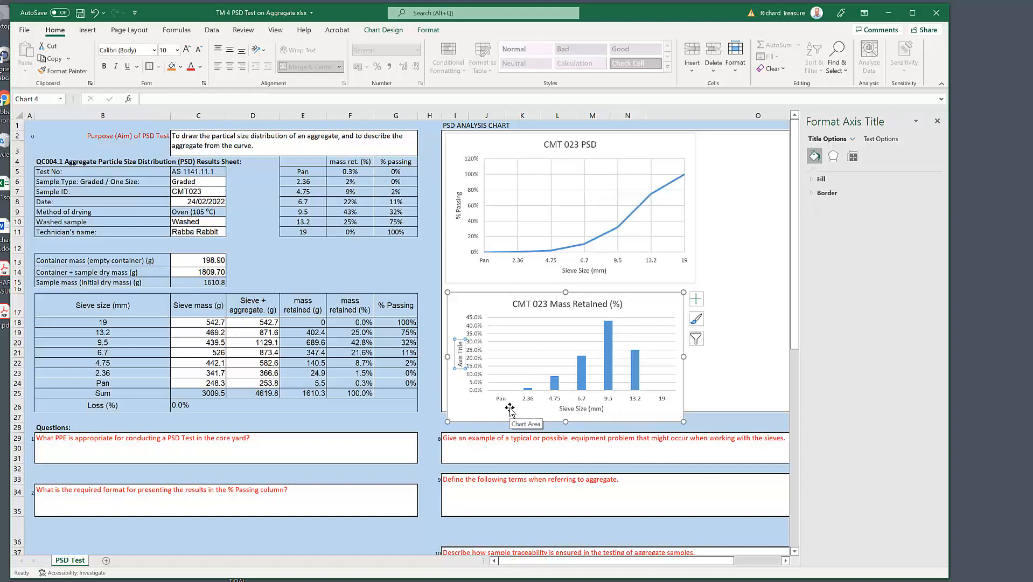
pyautogui.press('Delete')
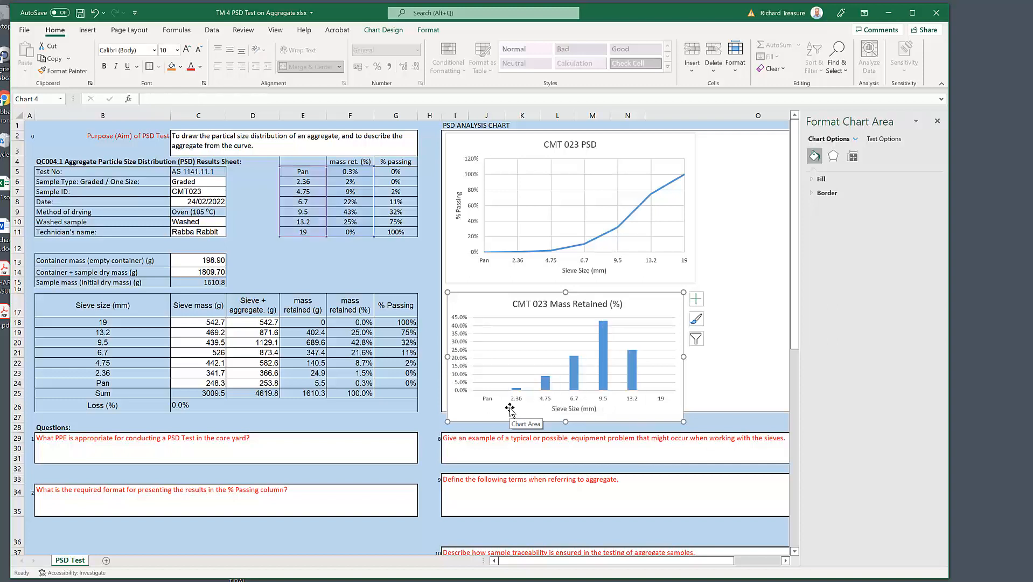
pyautogui.click(721, 353)
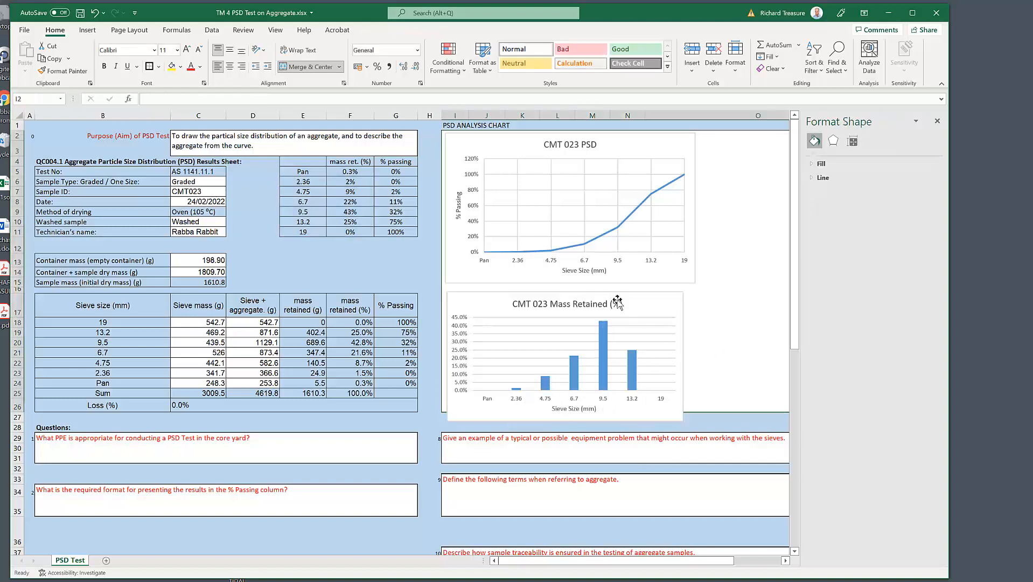
# Step: Move the column chart up so it fits inside the PSD ANALYSIS CHART area, and close the formatting pane
pyautogui.moveTo(619, 301)
pyautogui.mouseDown()
pyautogui.moveTo(645, 291)
pyautogui.moveTo(630, 285)
pyautogui.mouseUp()
pyautogui.click(750, 355)
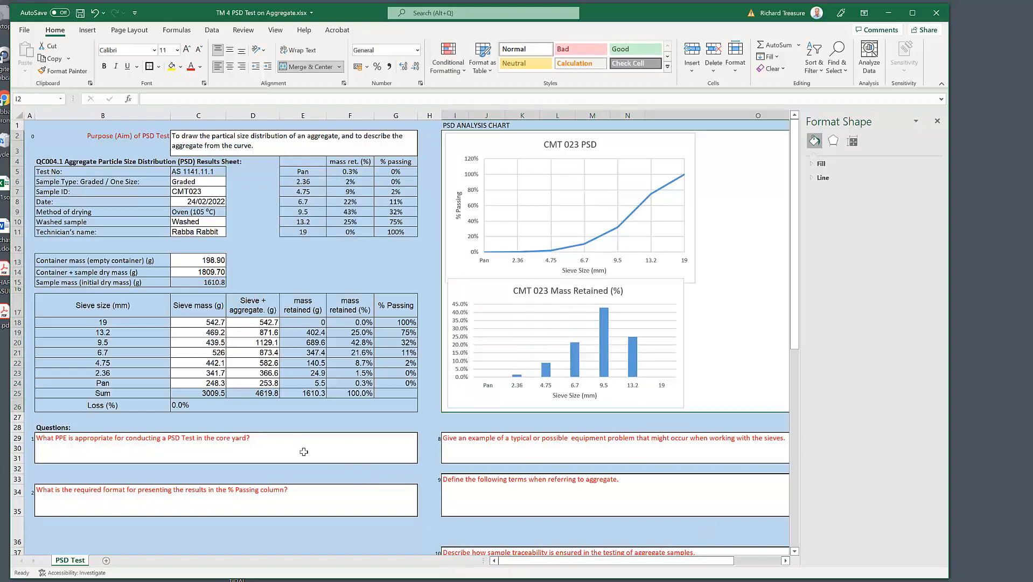
pyautogui.click(938, 123)
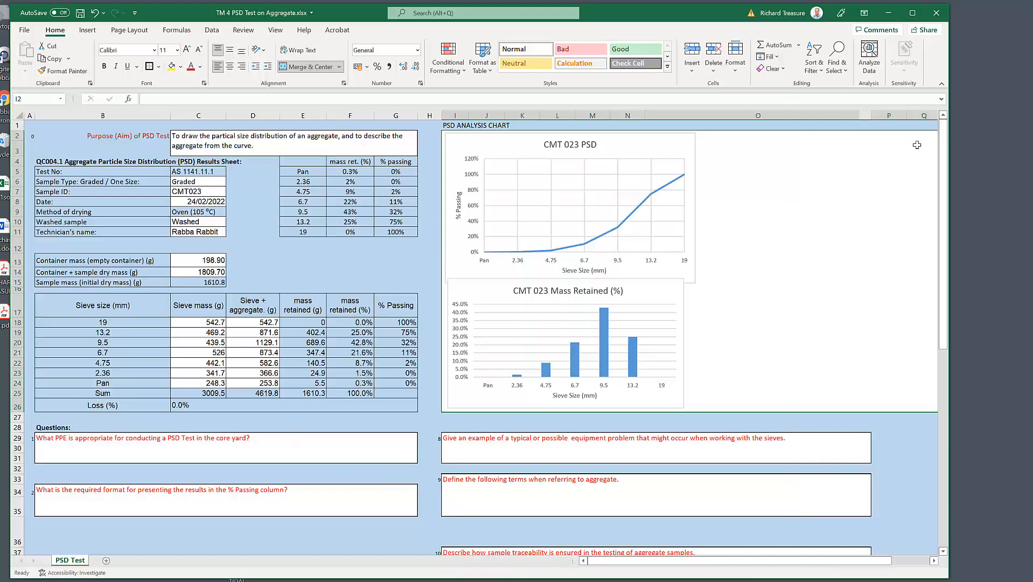